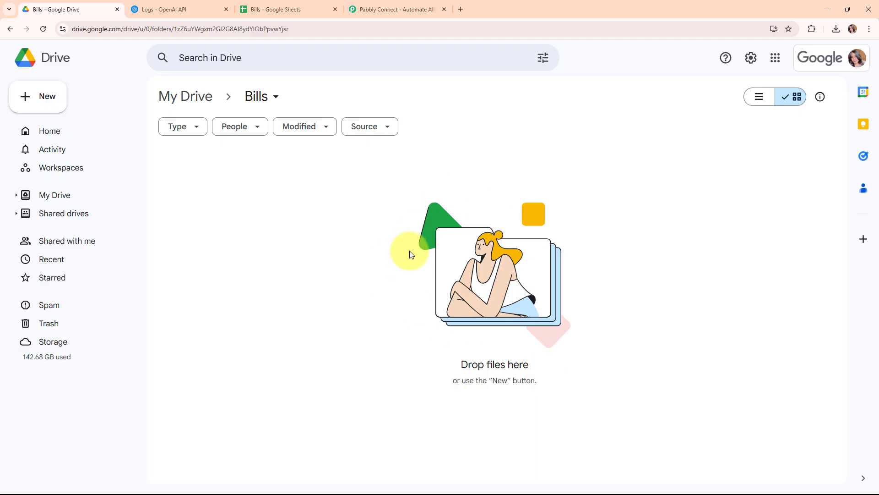
Review the Bills folder in Google Drive, the OpenAI logs page and the column headers of the Bills spreadsheet.
left_click(322, 3)
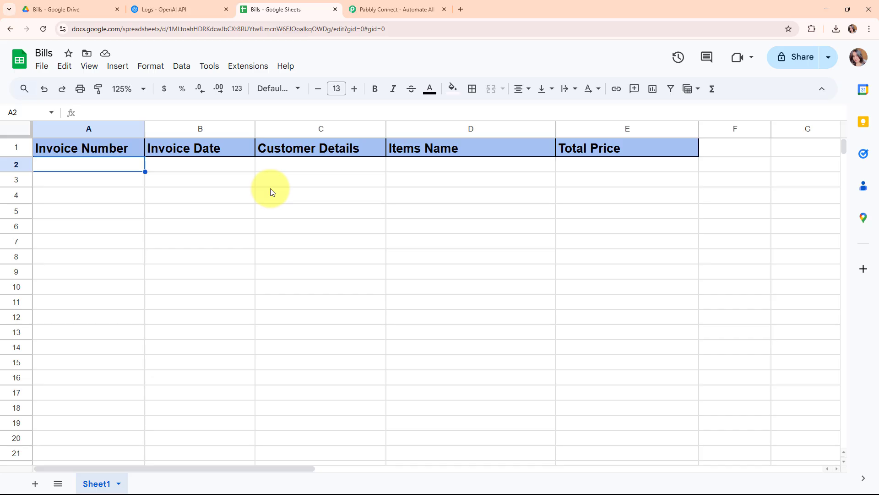
left_click(65, 7)
left_click(219, 4)
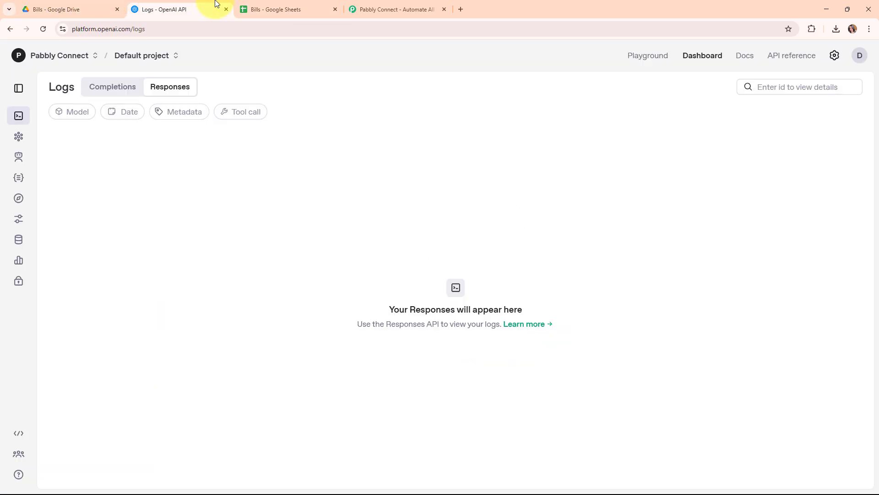
left_click(298, 7)
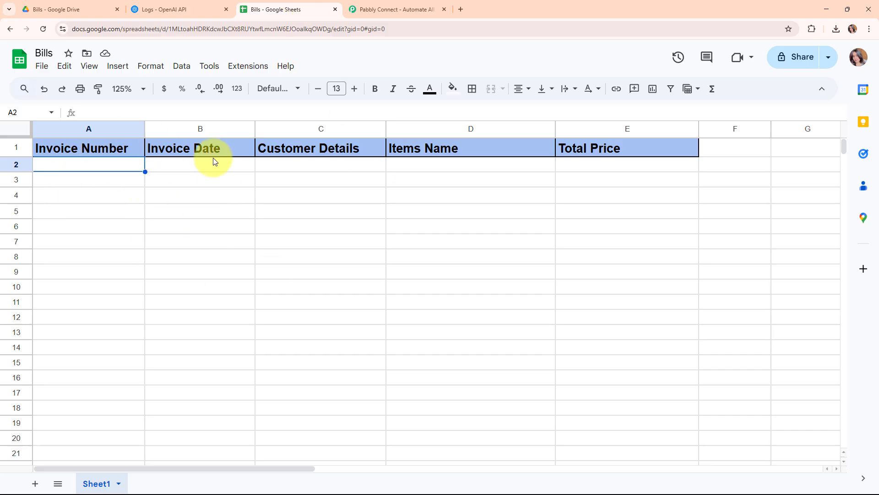
left_click(85, 4)
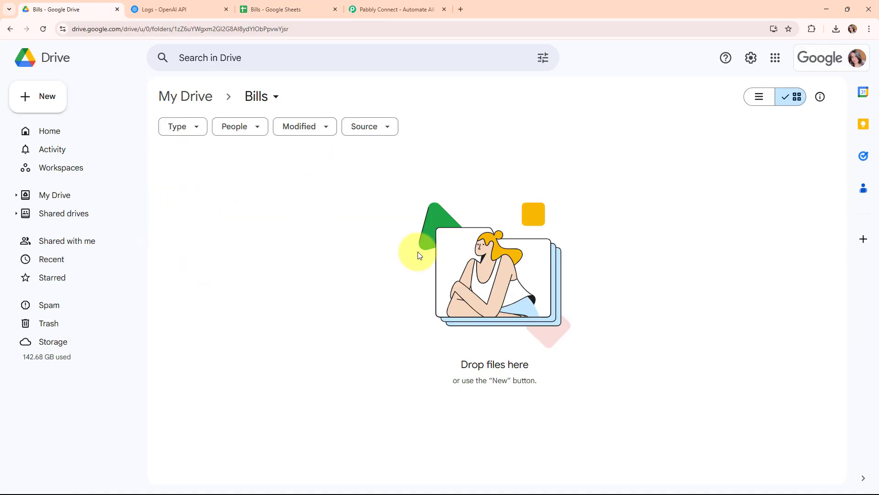
left_click(161, 8)
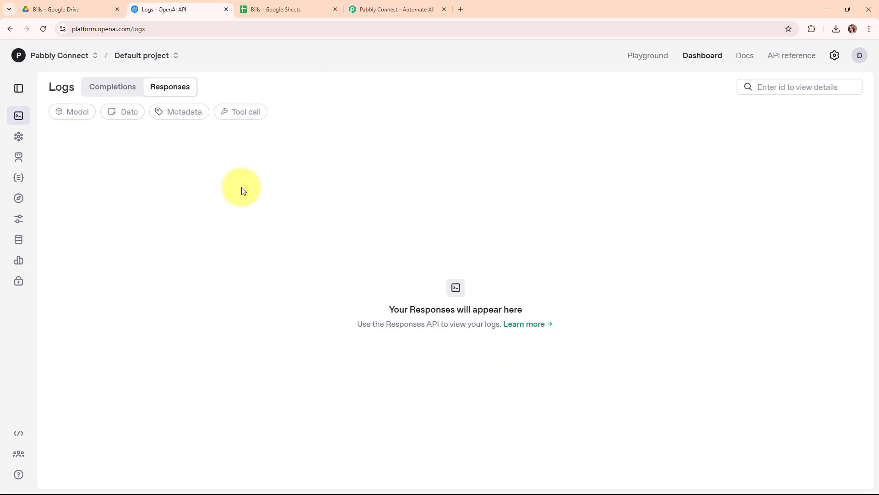
left_click(289, 4)
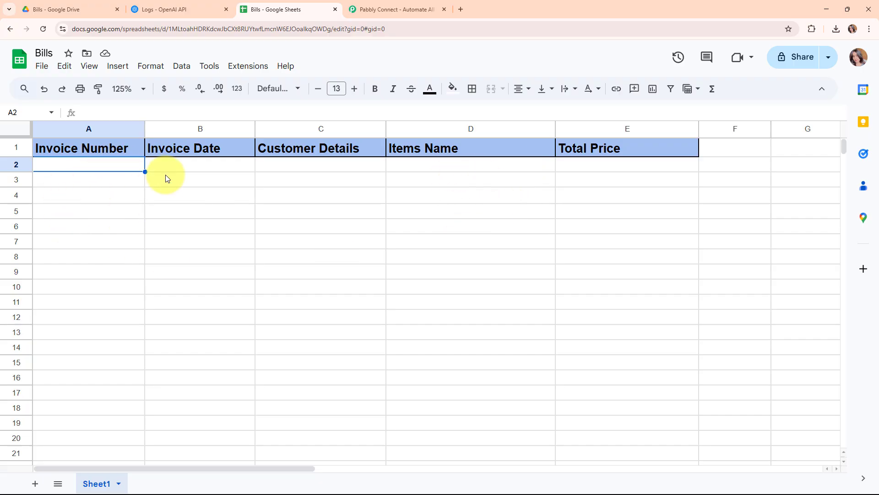
Switch to the Pabbly Connect website, sign in, and access the Pabbly Connect dashboard from the list of Pabbly apps.
left_click(365, 5)
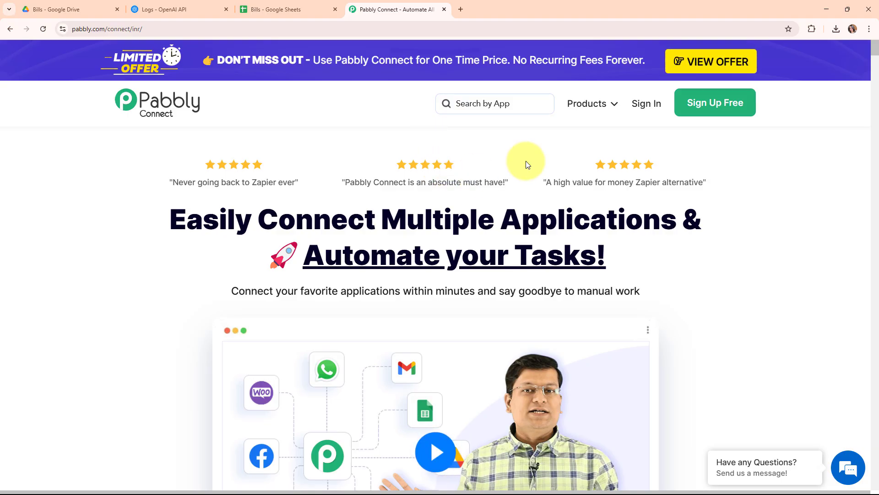
left_click(162, 29)
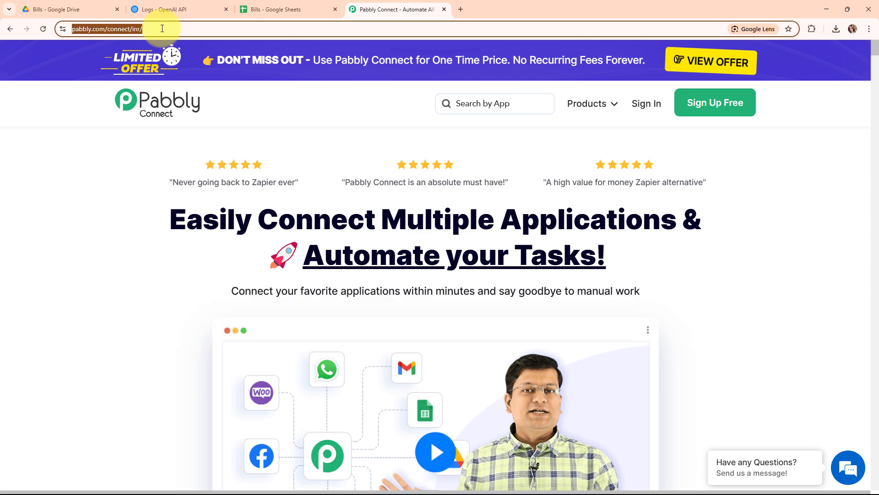
left_click(133, 264)
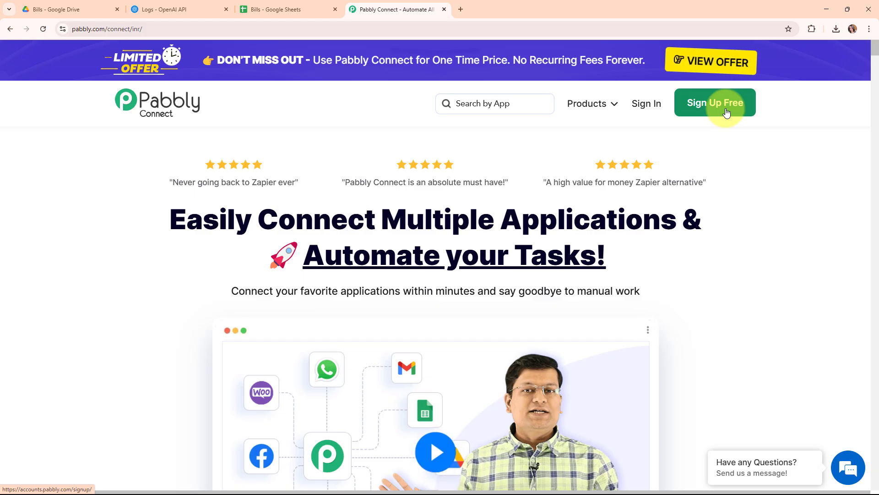
left_click(653, 106)
left_click_drag(76, 120, 197, 128)
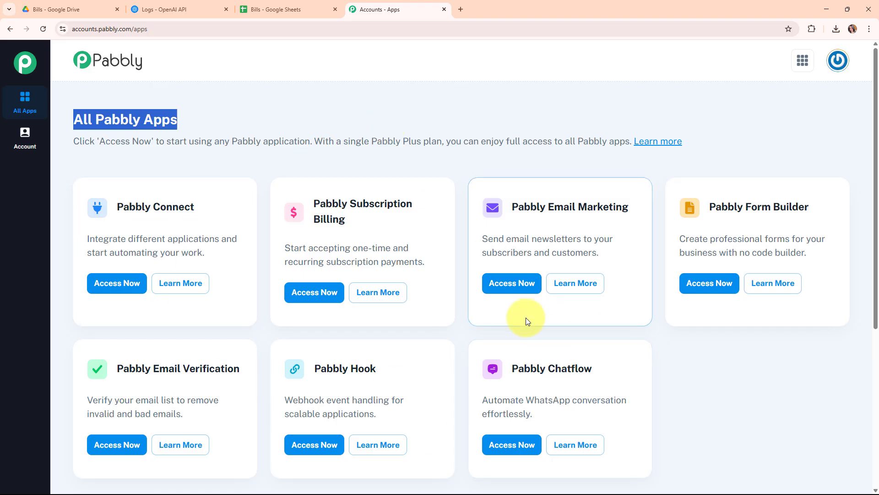
left_click(139, 283)
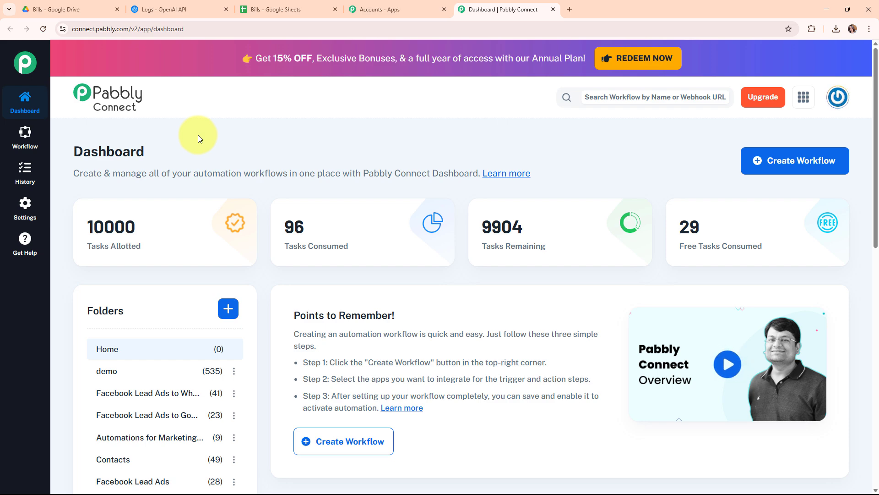
Start a new workflow and name it "Automate Invoice Data Extraction from PDFs to Google Sheets".
left_click(783, 167)
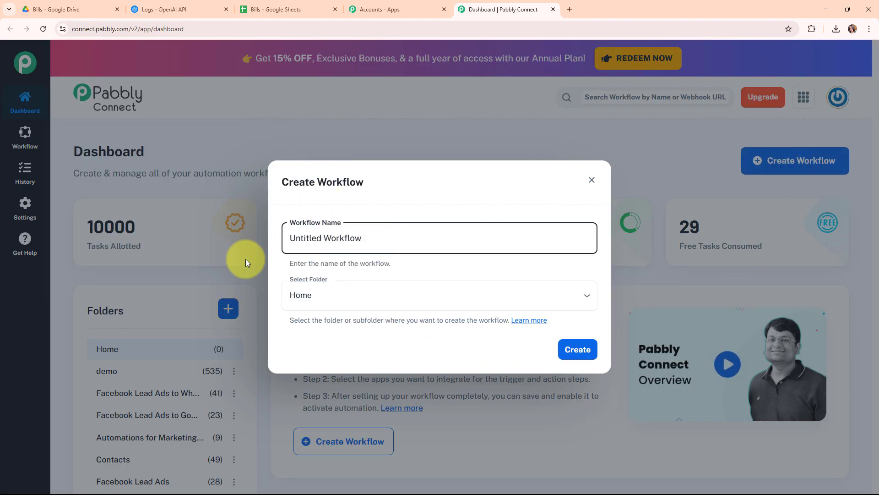
key("ctrl+a")
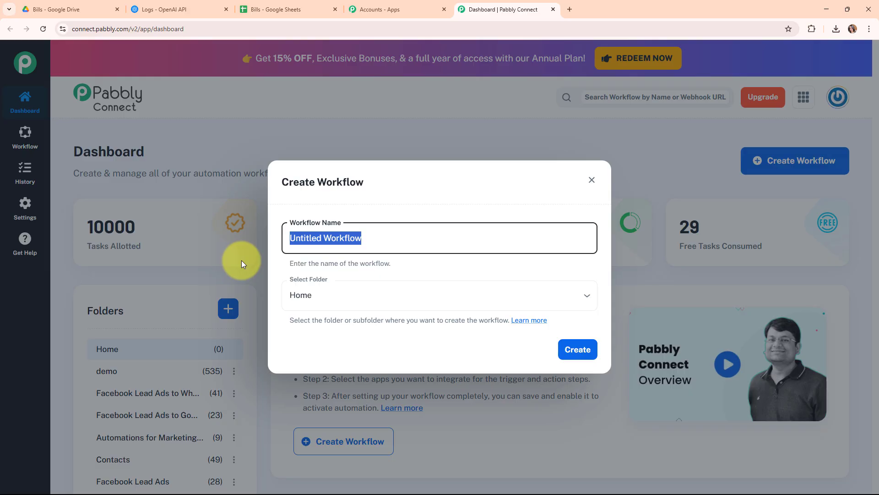
type("Automate Invoice Data Extraction from PDFs to Google Sheets")
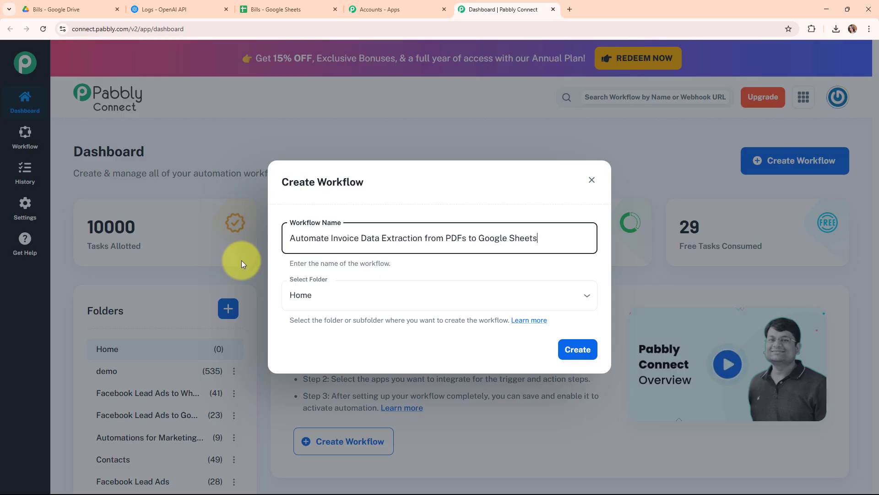
left_click(277, 241)
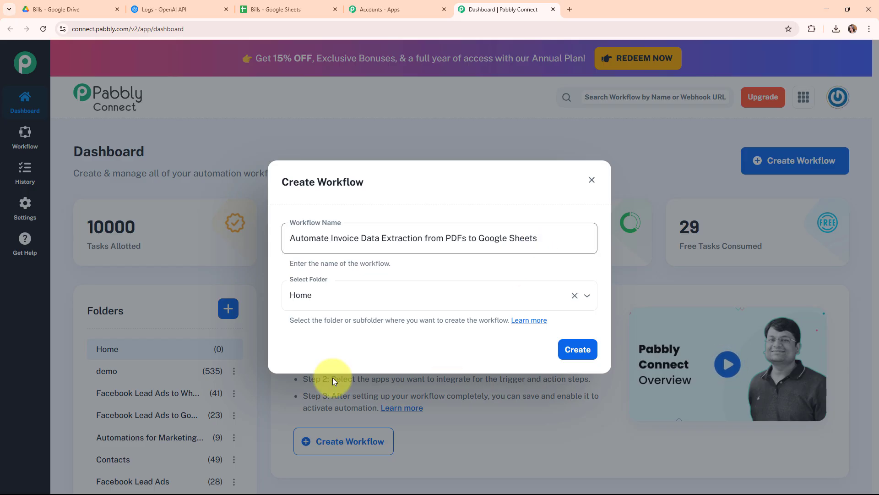
Choose Automations as the folder for the new workflow.
left_click(378, 296)
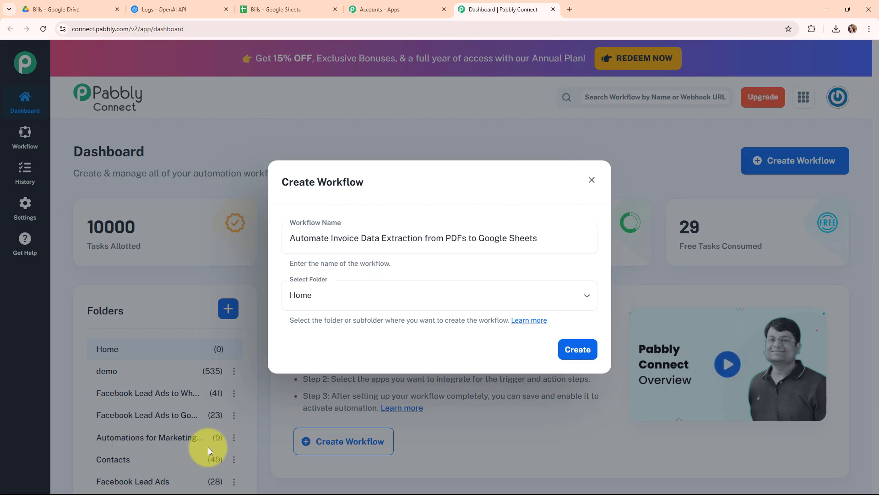
left_click(422, 293)
scroll(357, 256, "down", 1)
left_click(358, 270)
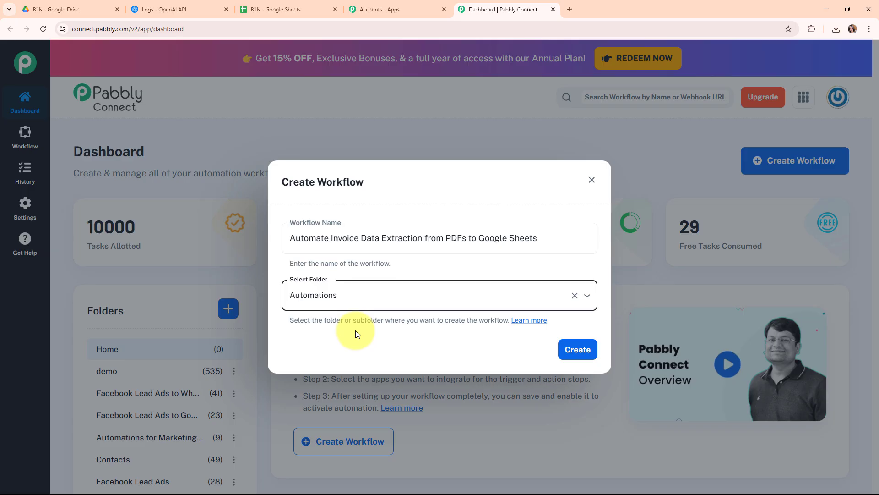
Read through the help article about workflow folders and return to the workflow creation dialog.
left_click(528, 321)
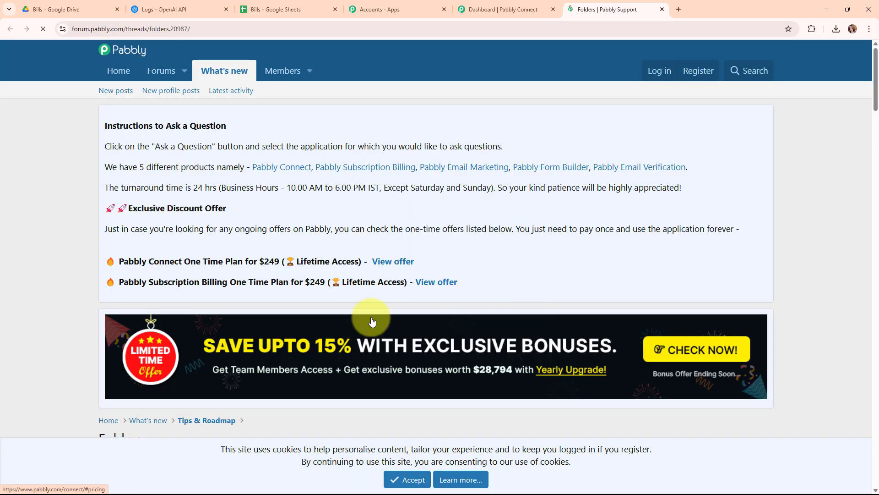
scroll(433, 288, "down", 4)
scroll(435, 291, "down", 2)
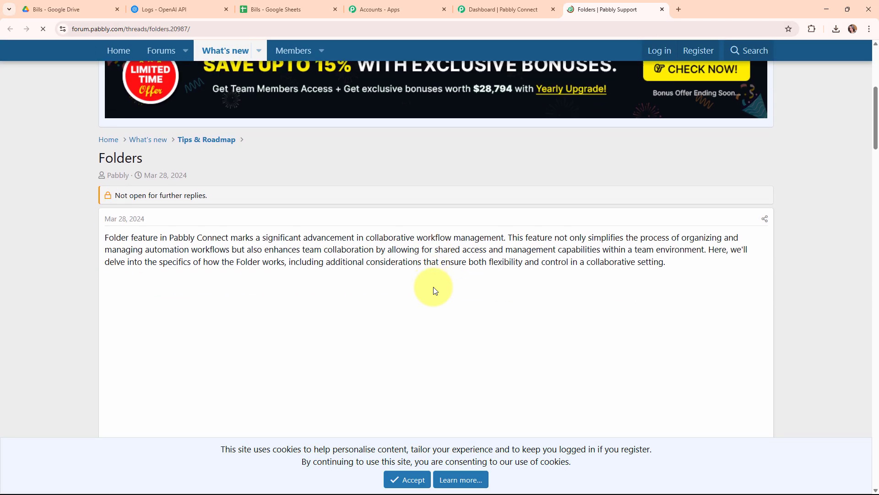
scroll(435, 291, "down", 6)
scroll(435, 292, "down", 10)
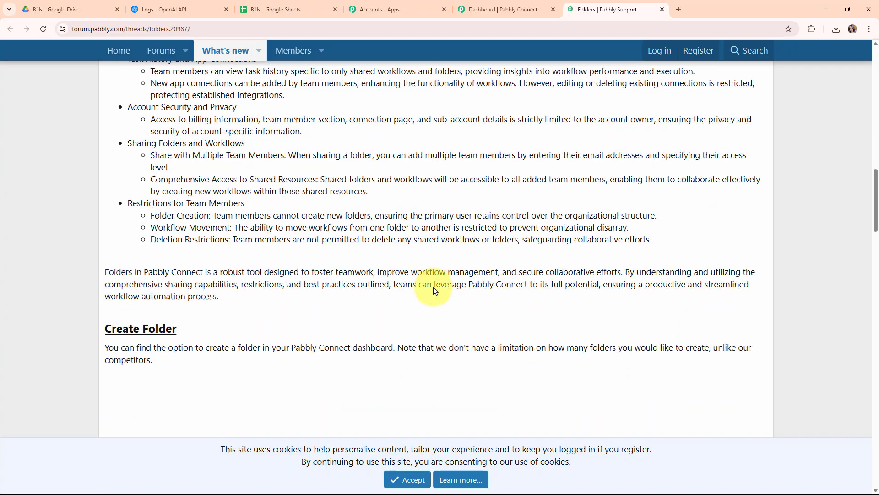
scroll(433, 286, "up", 10)
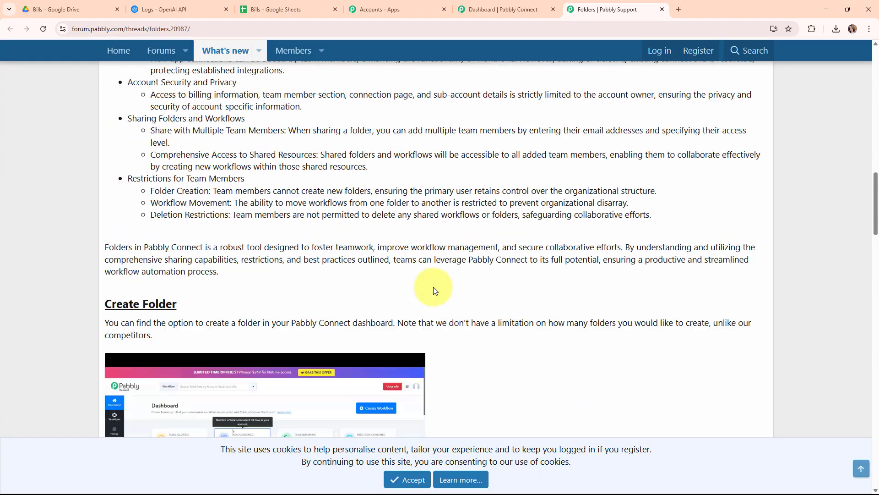
left_click(663, 9)
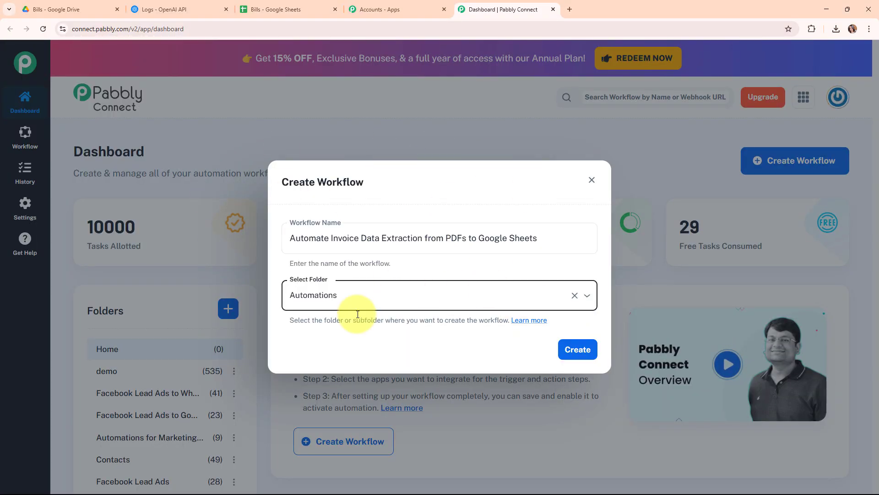
Create the workflow, collapse the trigger to view both workflow steps, and expand the trigger again.
left_click(573, 346)
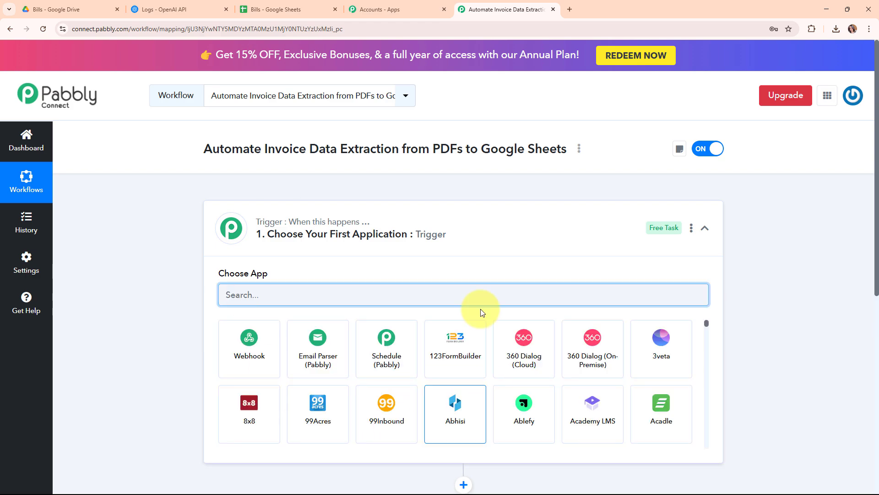
left_click(705, 227)
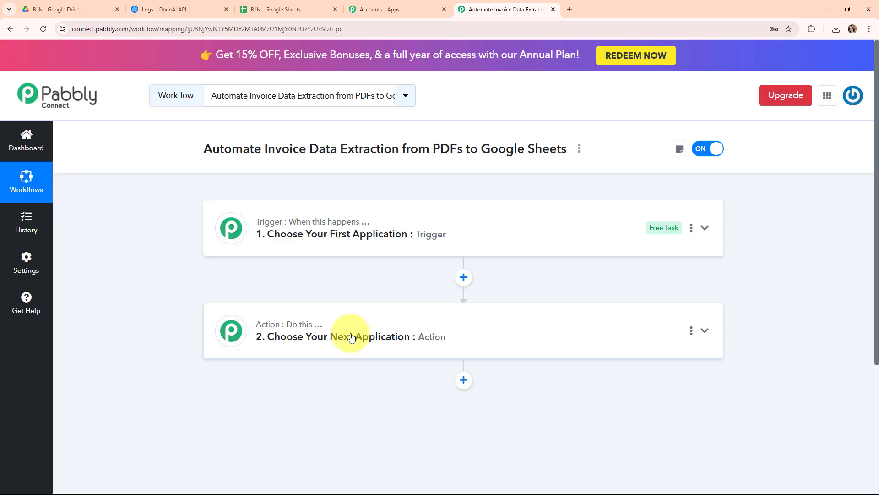
left_click(554, 235)
Set the trigger application to Google Drive and the trigger event to New File in Specific Folder.
left_click(298, 293)
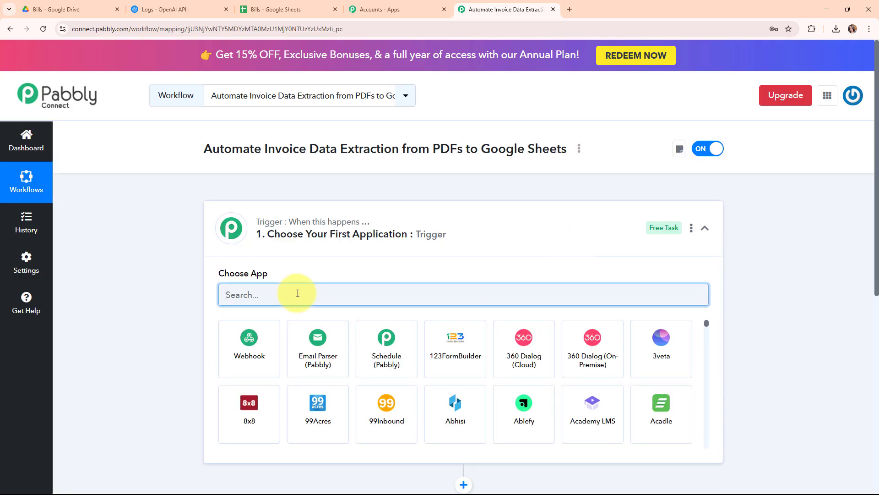
type("goo")
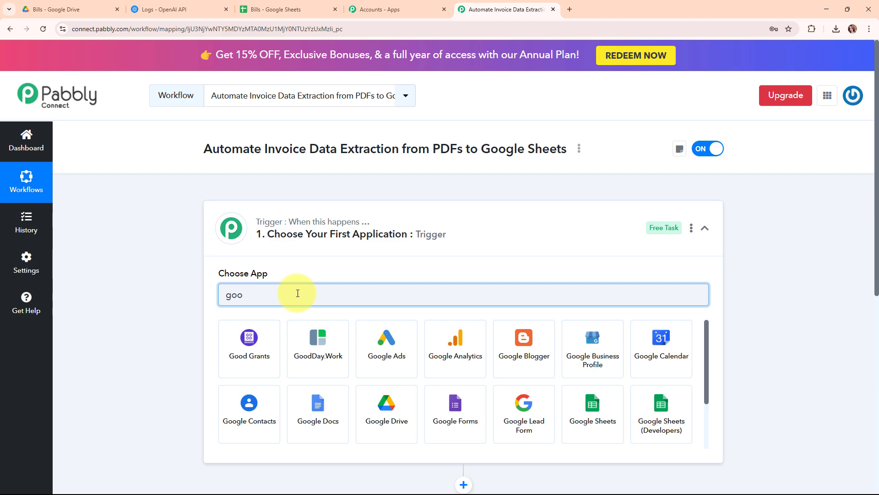
left_click(385, 405)
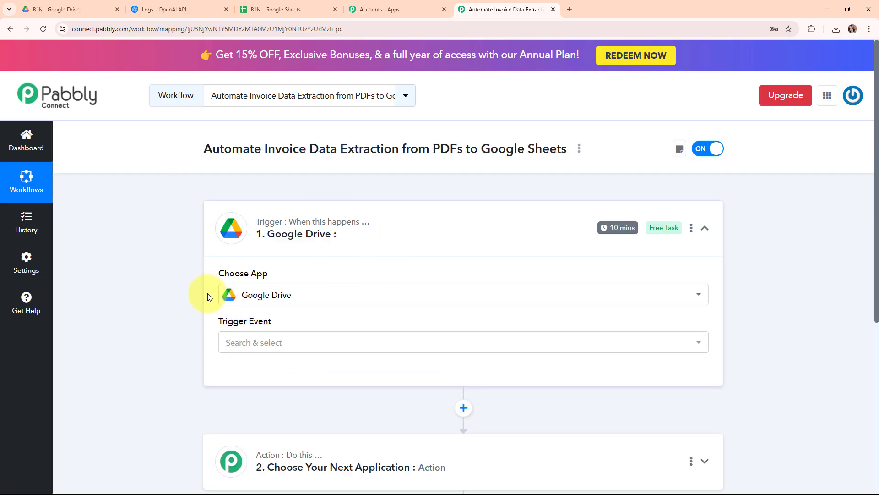
left_click(275, 343)
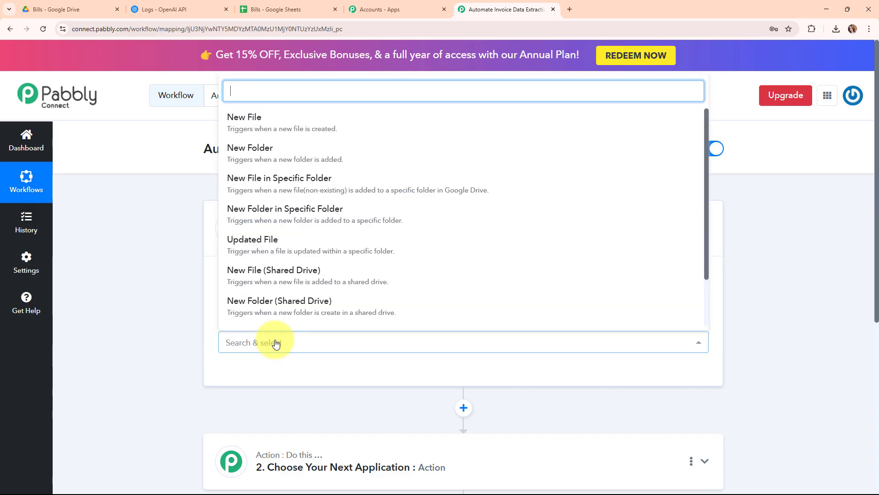
left_click(330, 179)
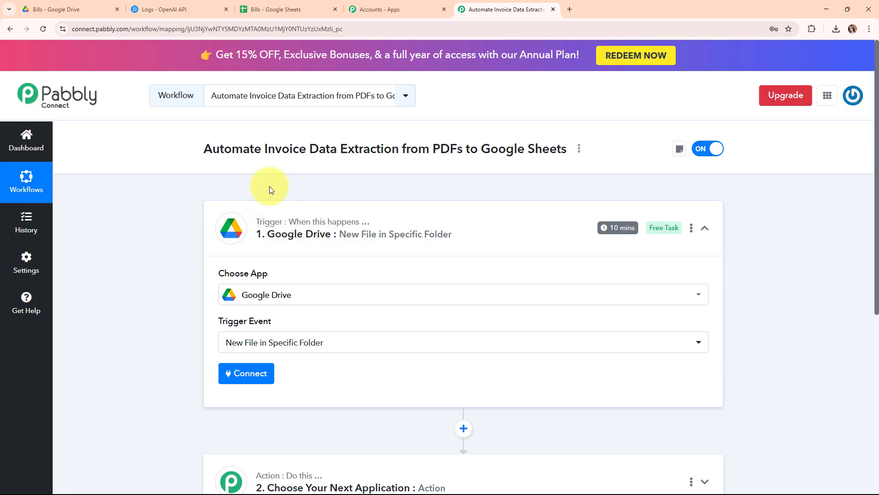
Connect the trigger to Google Drive with a new connection, signing in with a Google account and allowing Pabbly Connect access.
left_click(240, 374)
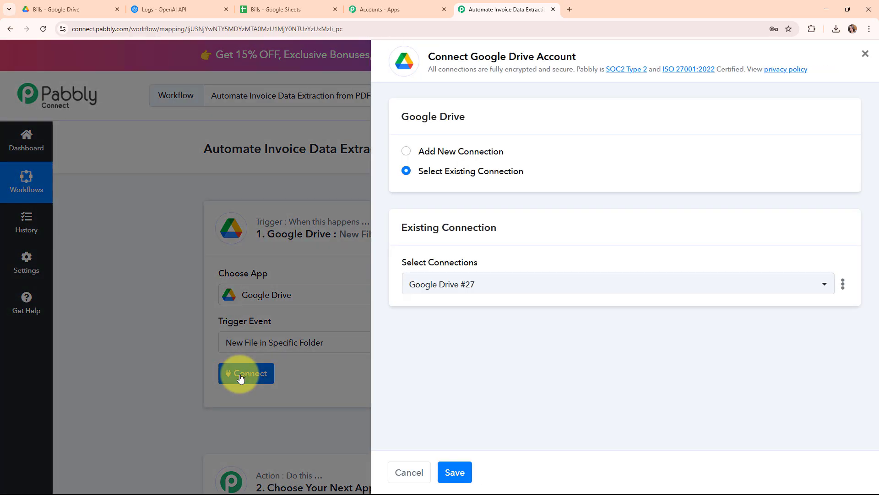
left_click(409, 154)
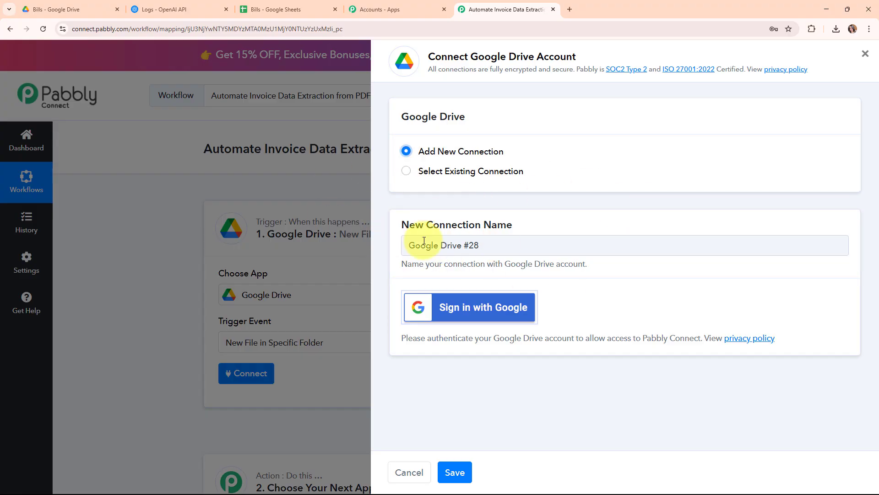
left_click(519, 316)
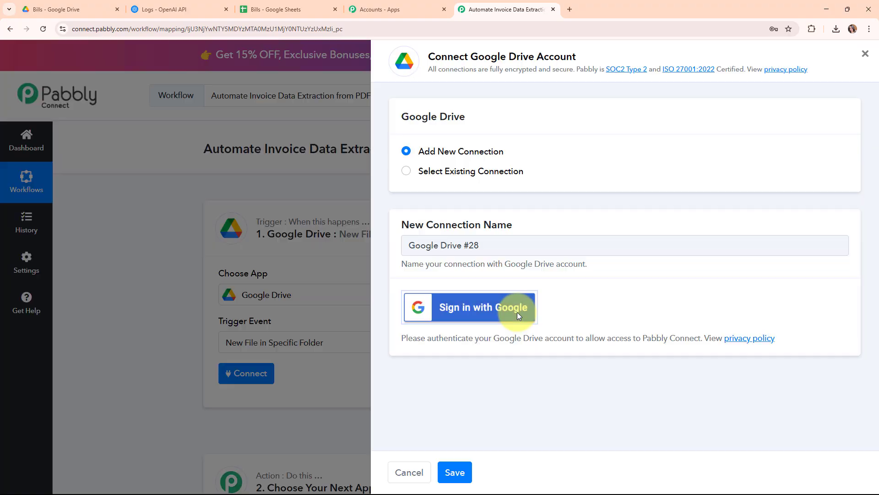
left_click(245, 118)
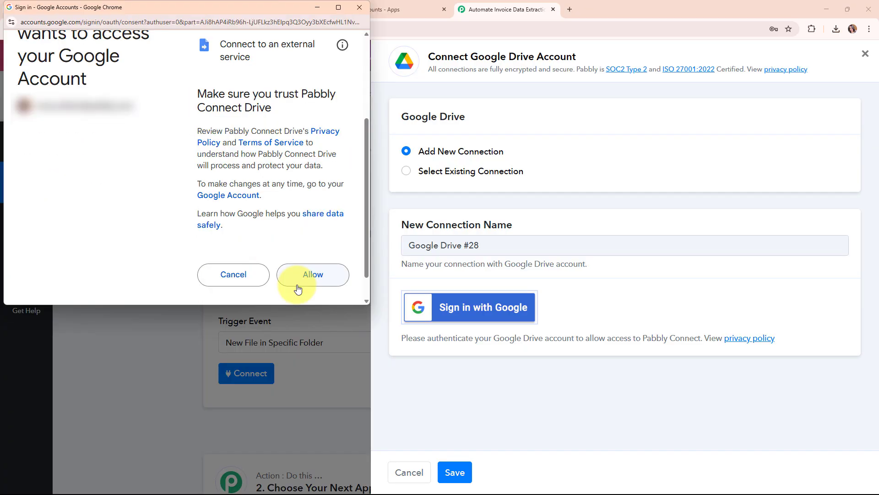
left_click(297, 275)
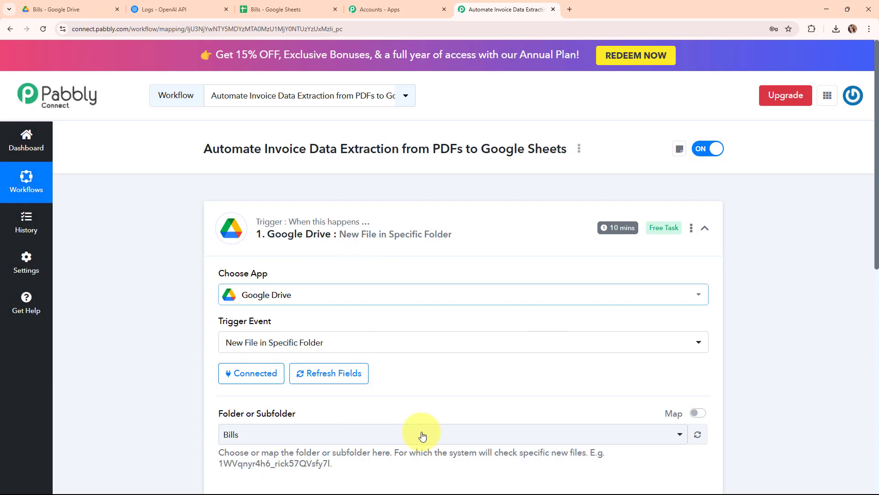
scroll(429, 373, "down", 6)
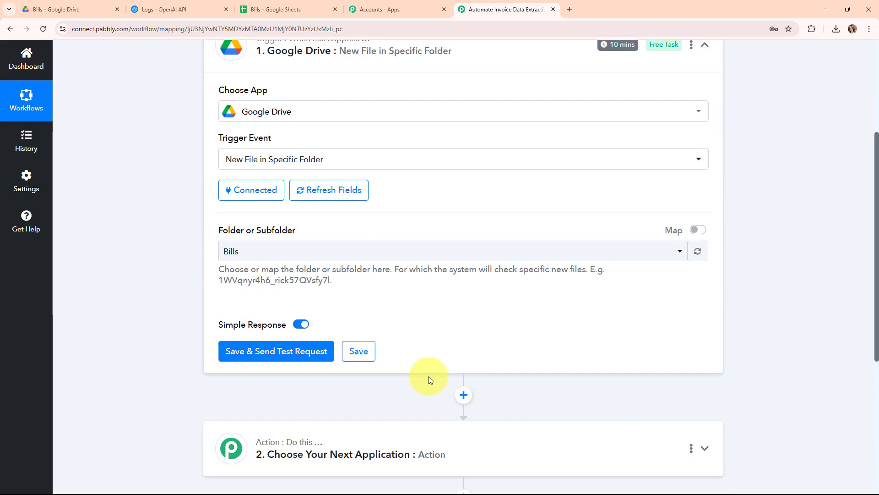
Check the Bills folder in Google Drive, then select Bills as the Google Drive trigger's folder in Pabbly Connect.
scroll(424, 329, "up", 2)
left_click_drag(220, 230, 314, 232)
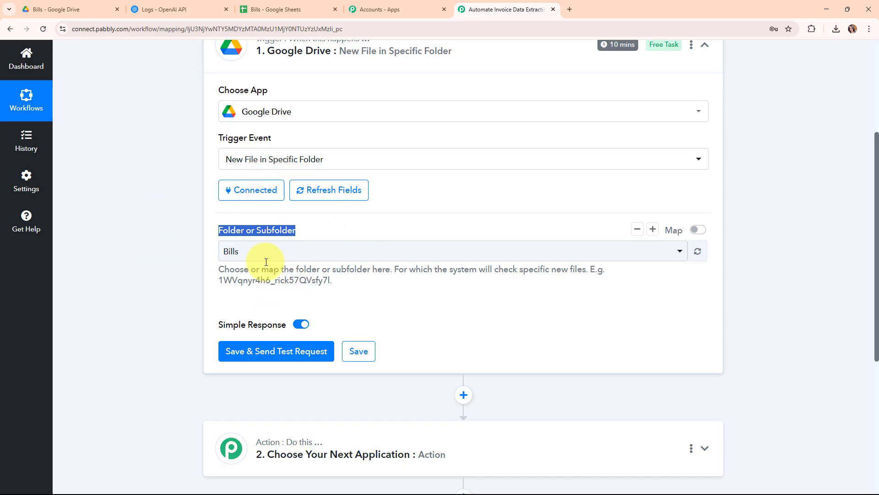
left_click(376, 297)
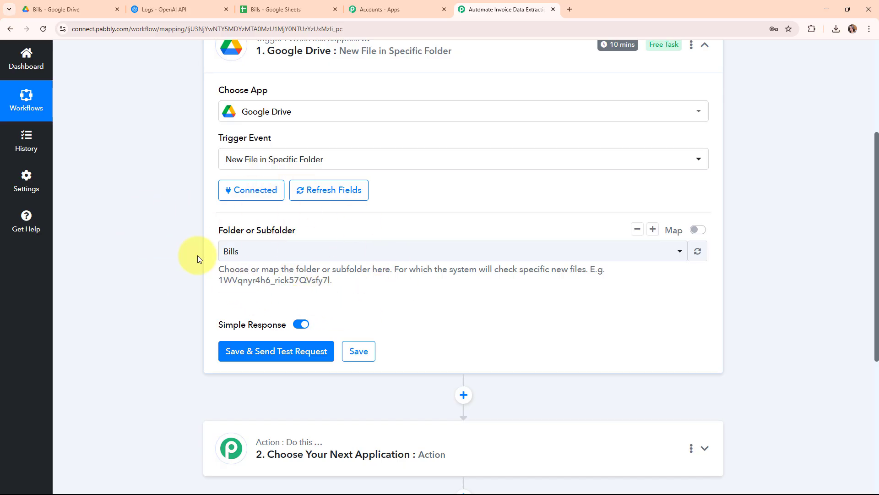
left_click(64, 8)
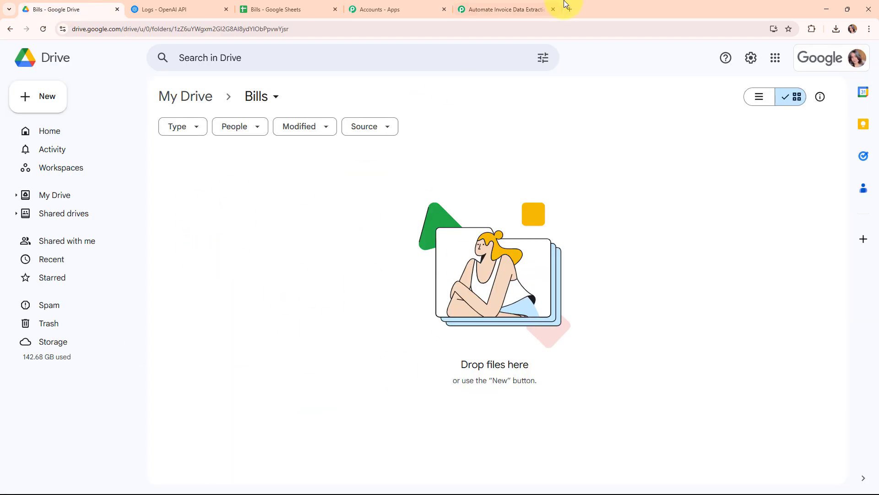
left_click(527, 4)
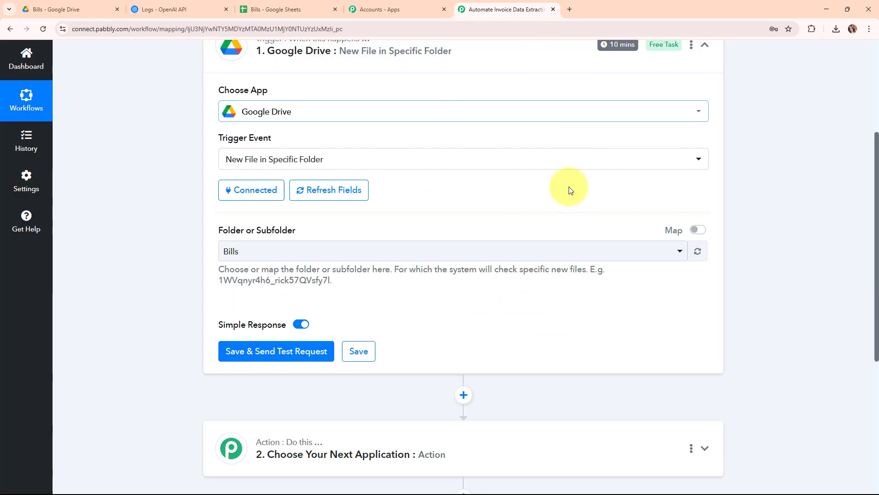
left_click(474, 253)
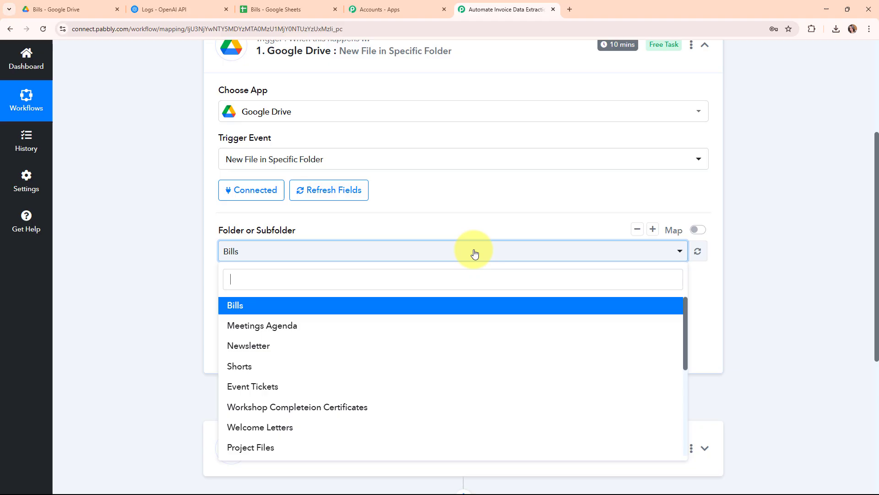
left_click(267, 311)
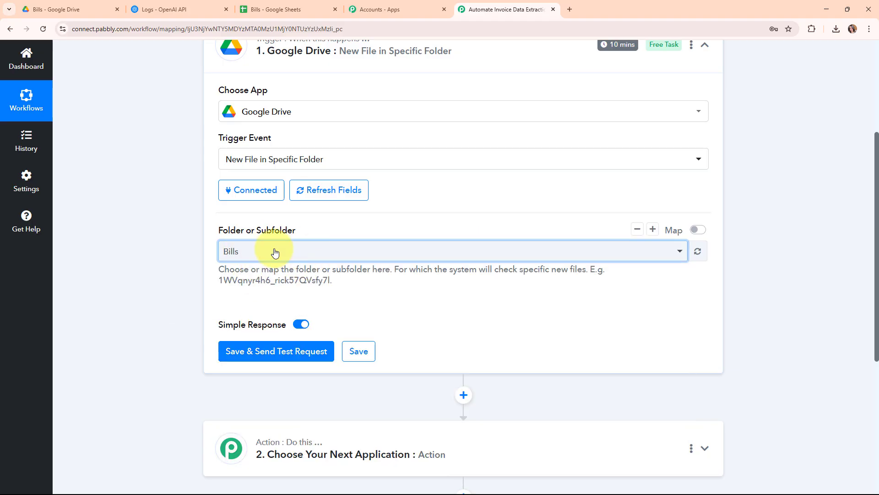
scroll(395, 294, "down", 1)
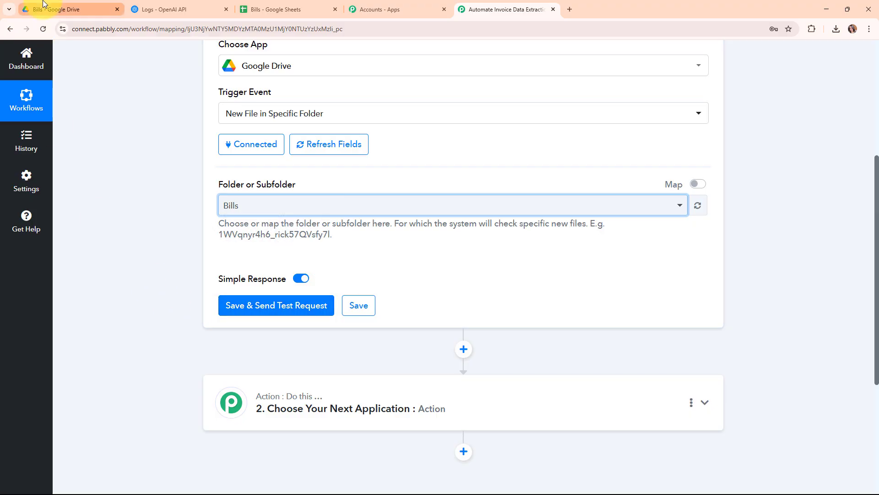
Switch to Google Drive, upload 1234 Invoice.pdf from Downloads into the Bills folder, and dismiss the upload notice.
left_click(34, 9)
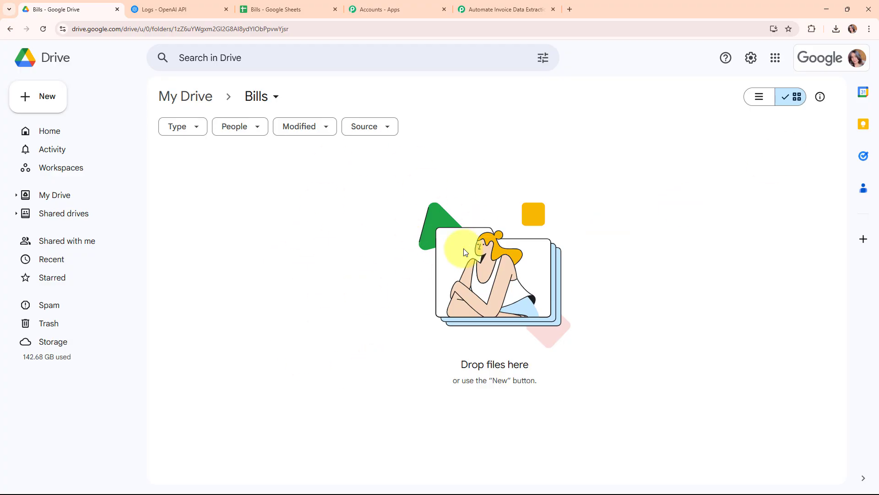
left_click(18, 95)
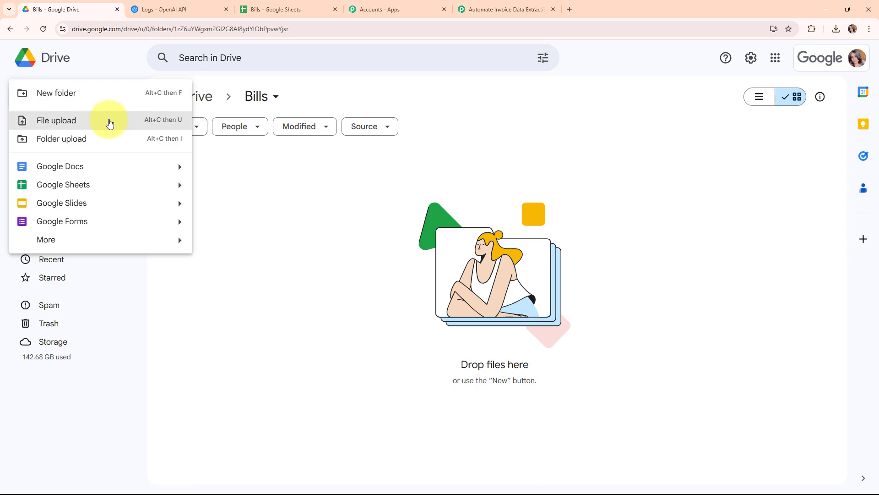
left_click(110, 121)
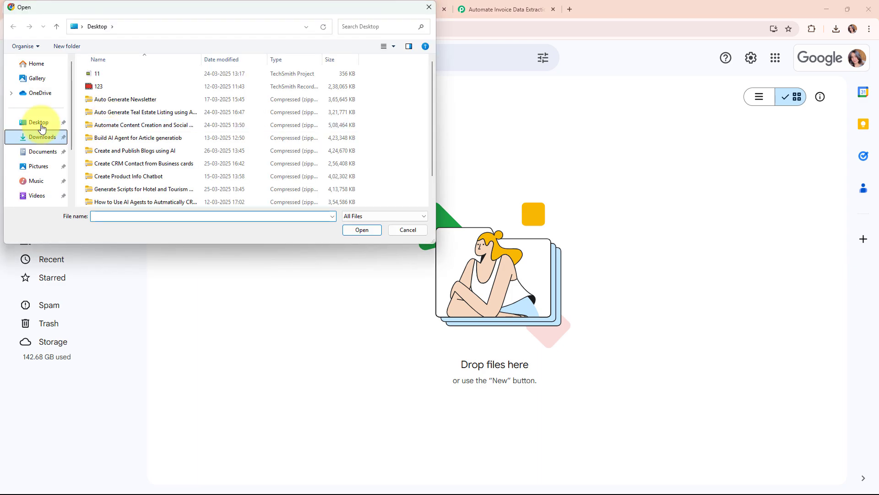
left_click(41, 137)
double_click(136, 87)
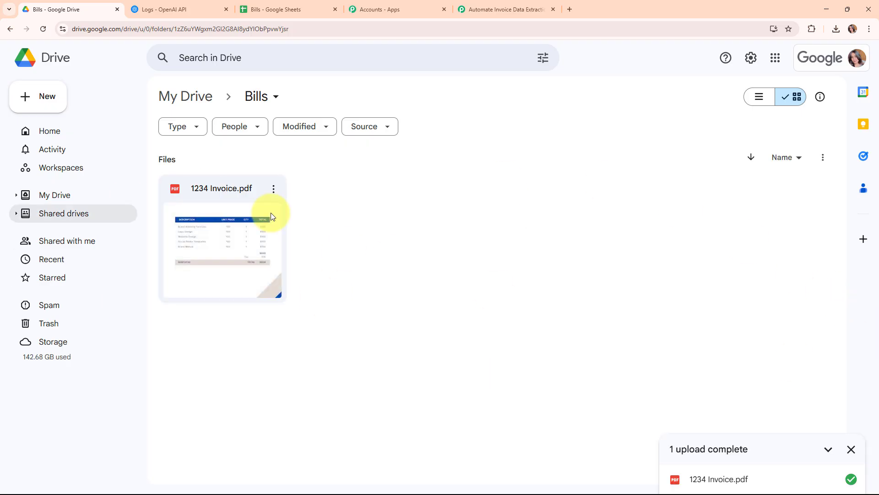
left_click(851, 449)
Preview the uploaded 1234 Invoice.pdf to examine its contents, and close the preview.
left_click(215, 264)
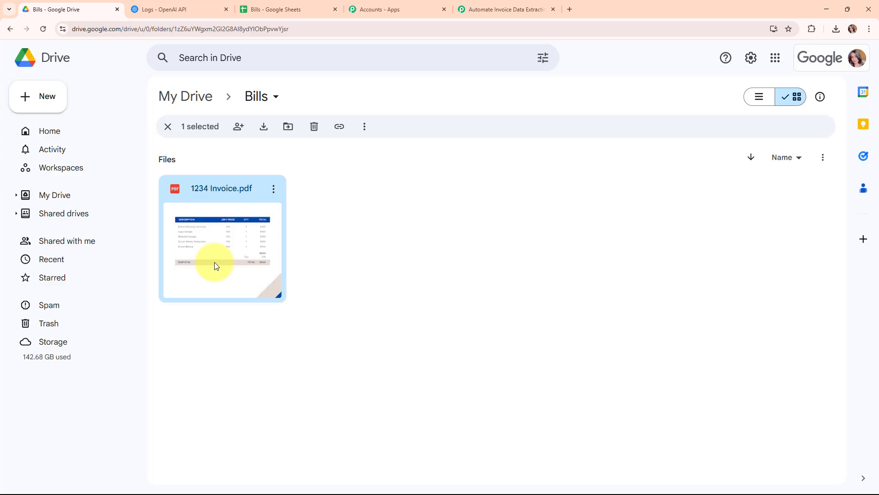
double_click(215, 264)
scroll(637, 311, "down", 4)
scroll(638, 310, "up", 3)
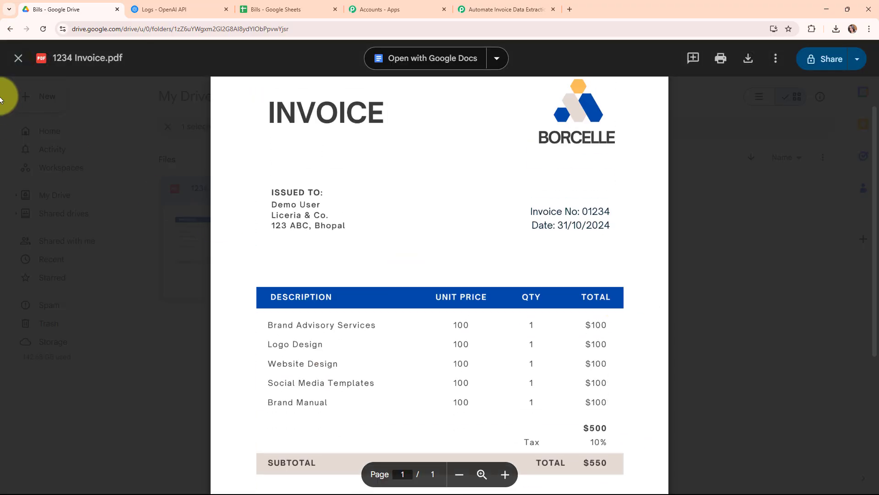
left_click(19, 57)
Return to Pabbly Connect, save the trigger with a test request, and review the file details in the response.
left_click(502, 9)
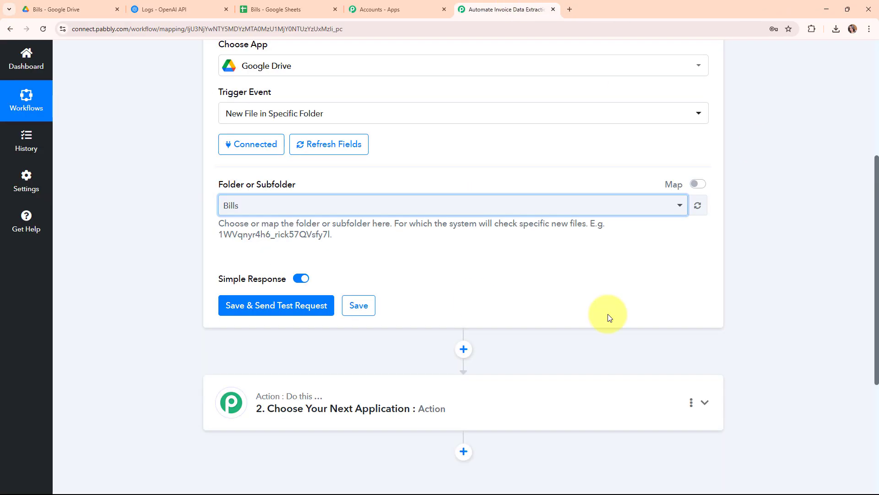
left_click(228, 306)
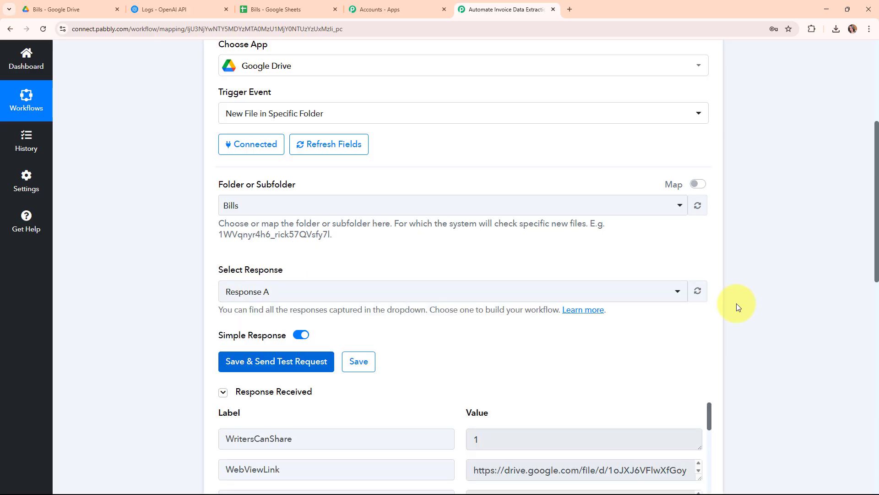
scroll(736, 304, "down", 5)
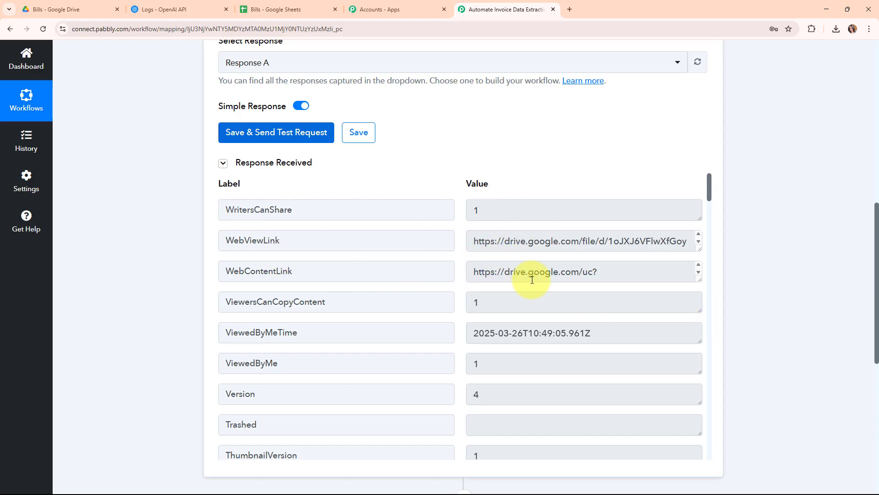
scroll(440, 336, "down", 5)
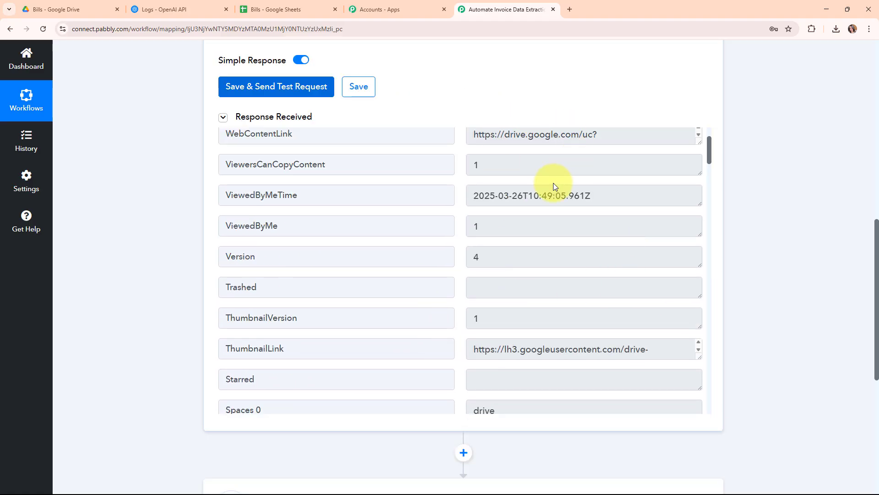
Switch to Google Drive and share the Bills folder with general access set to Anyone with the link.
left_click(57, 8)
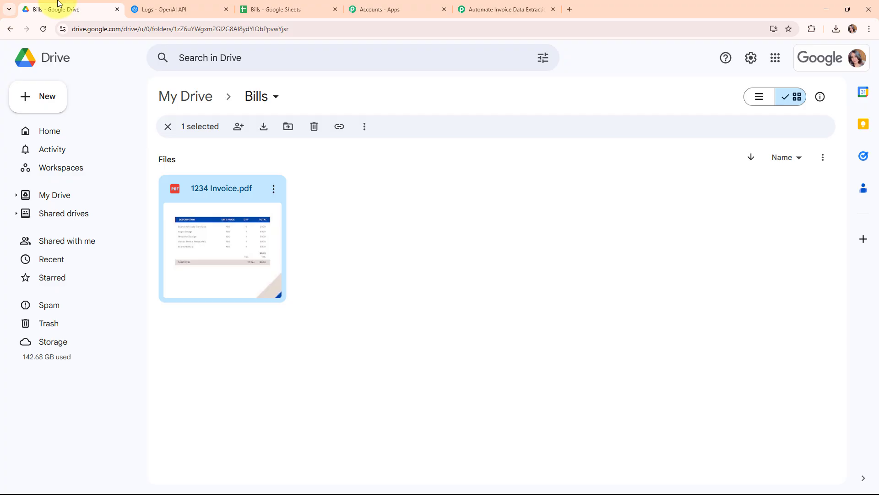
left_click(412, 196)
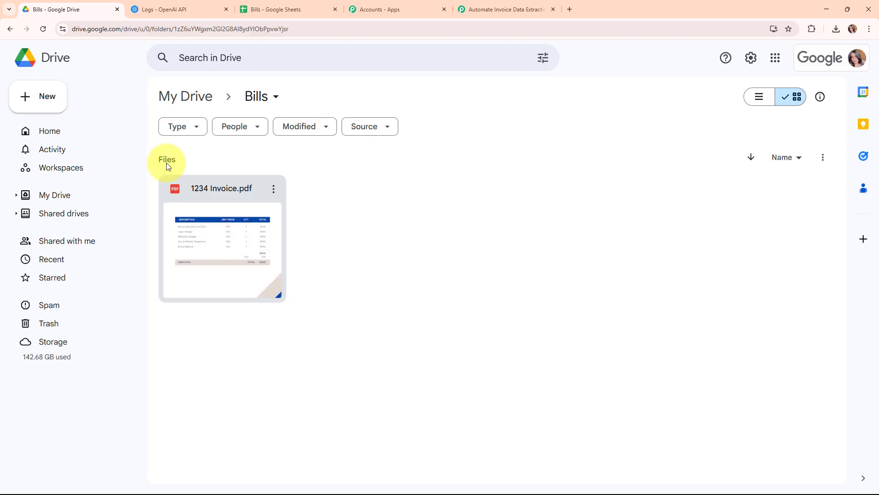
left_click(272, 98)
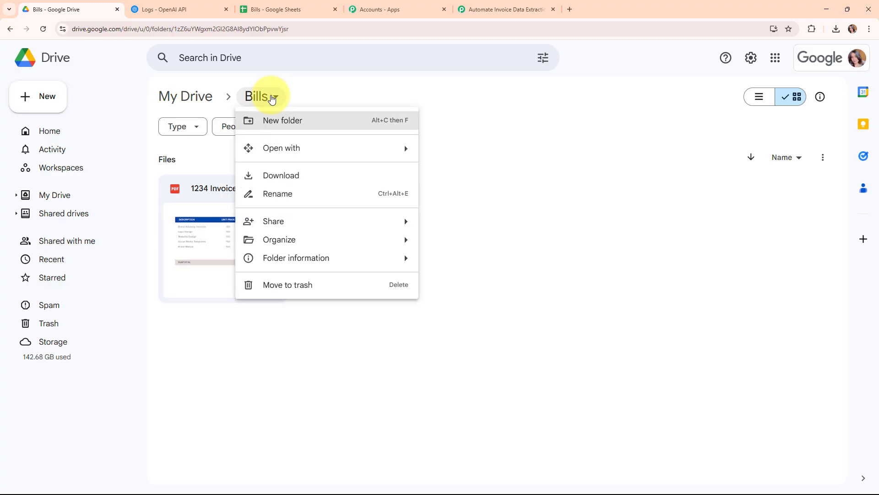
mouse_move(281, 224)
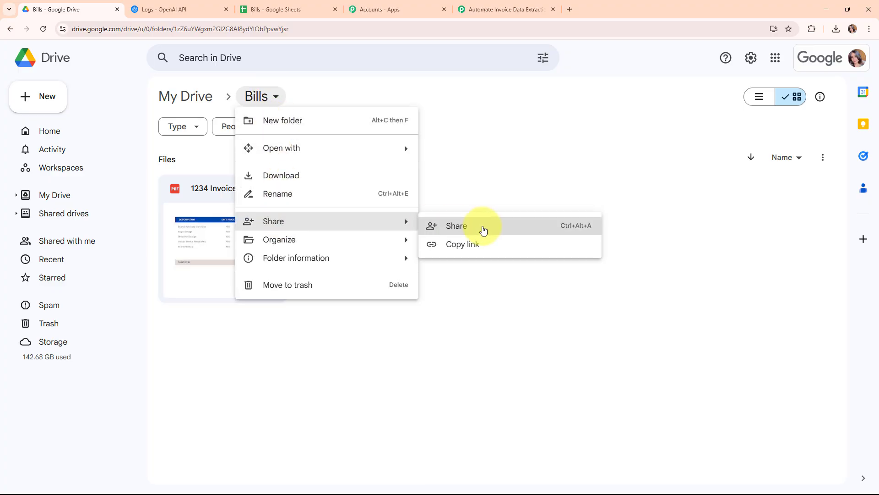
left_click(481, 229)
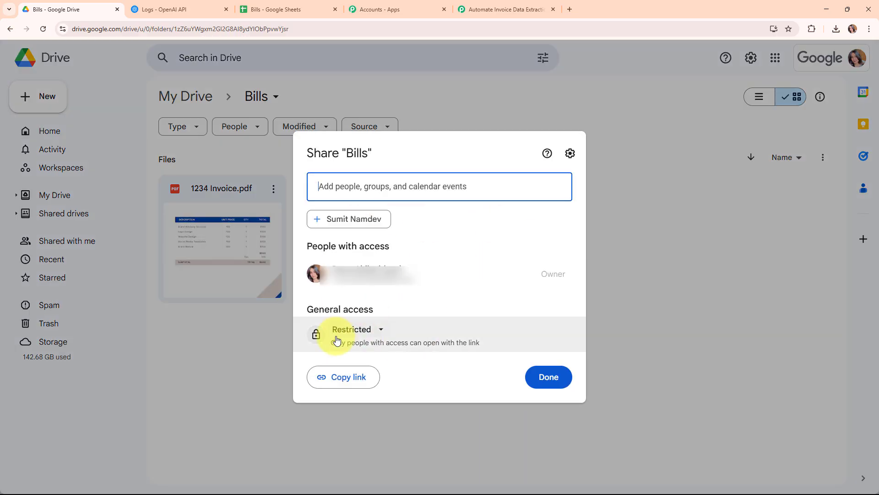
left_click(369, 331)
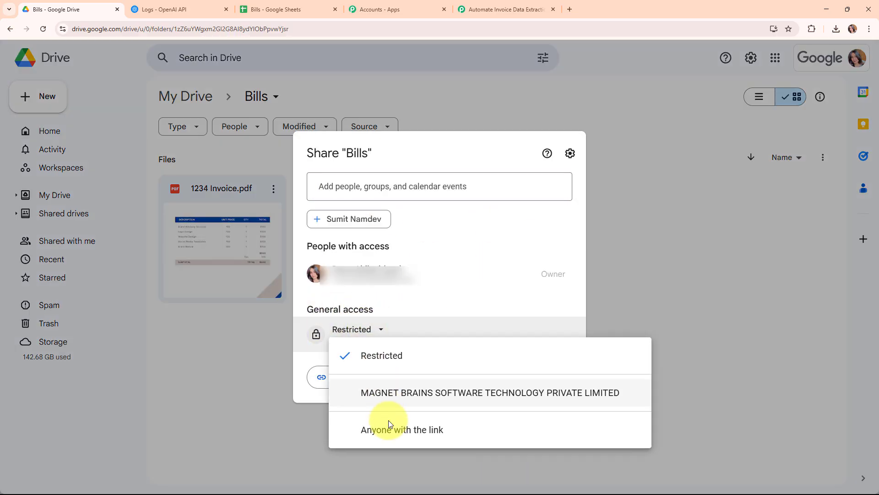
left_click(389, 429)
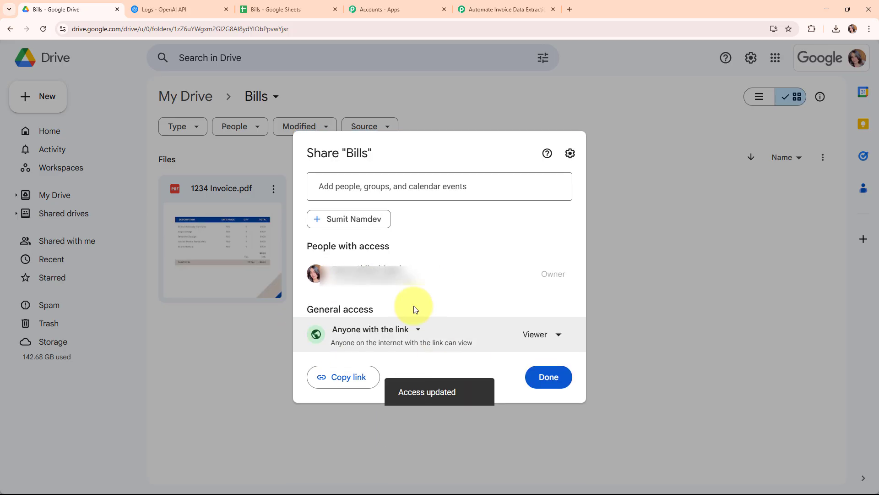
left_click(545, 377)
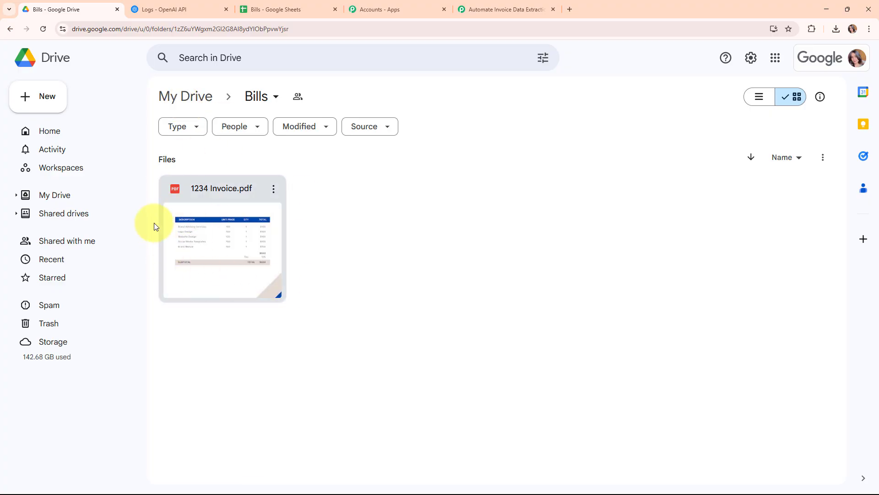
Return to Pabbly Connect, view the available trigger time intervals for the Google Drive trigger, and close the dialog without changes.
left_click(472, 8)
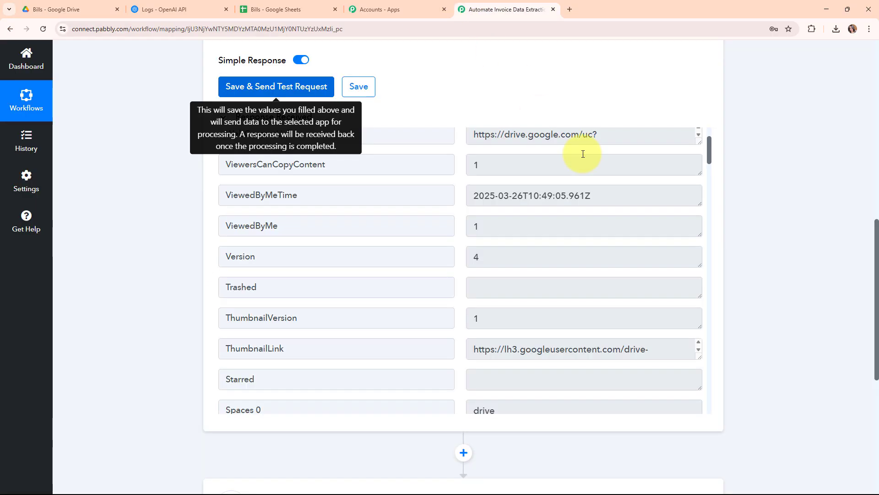
scroll(790, 287, "up", 15)
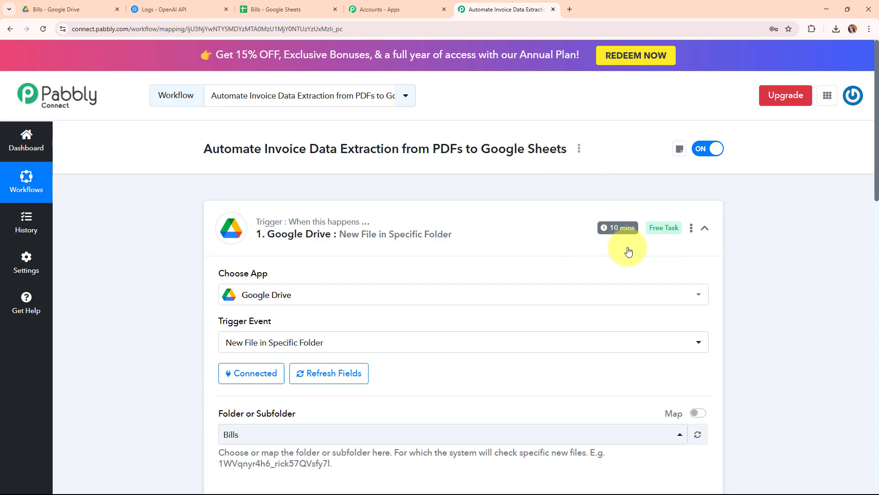
left_click(692, 227)
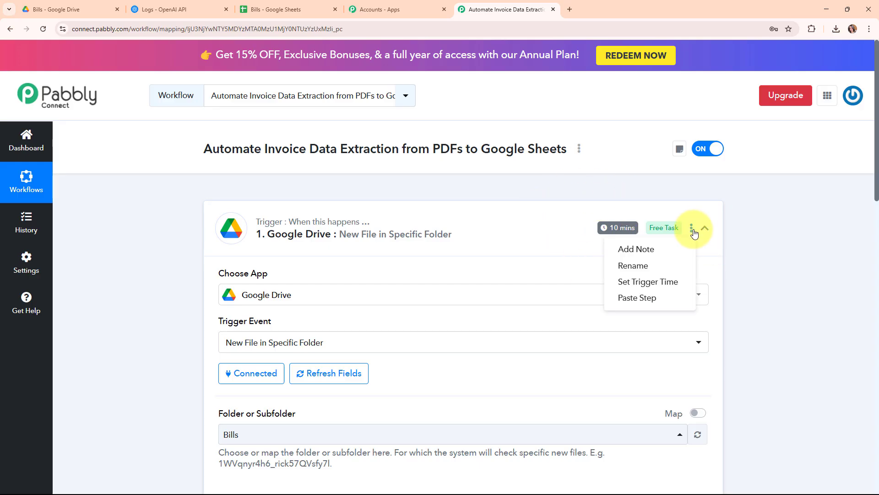
left_click(655, 291)
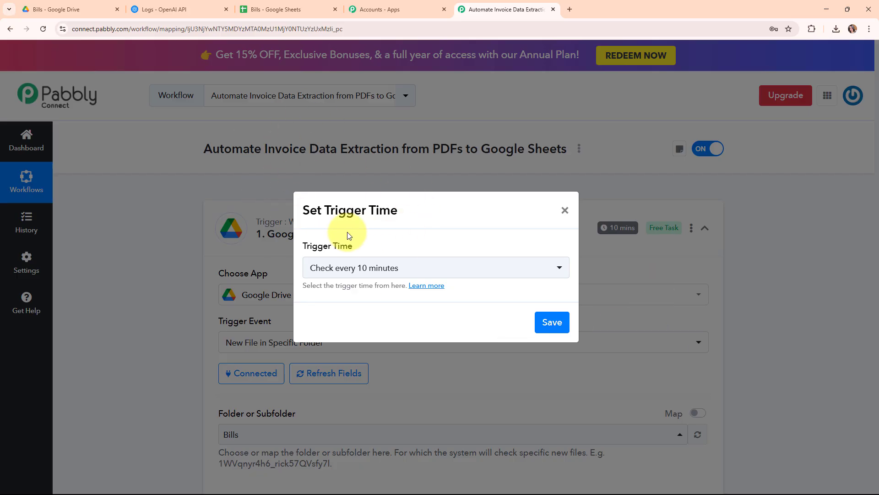
left_click(504, 267)
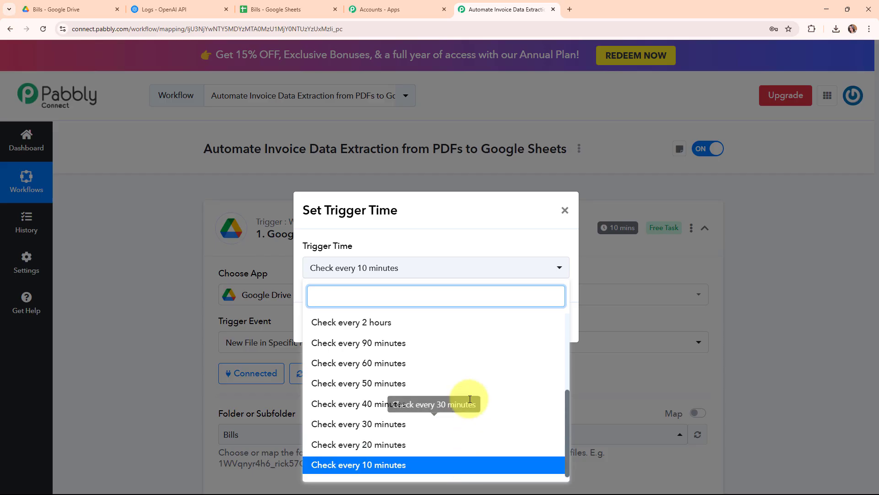
scroll(402, 331, "up", 3)
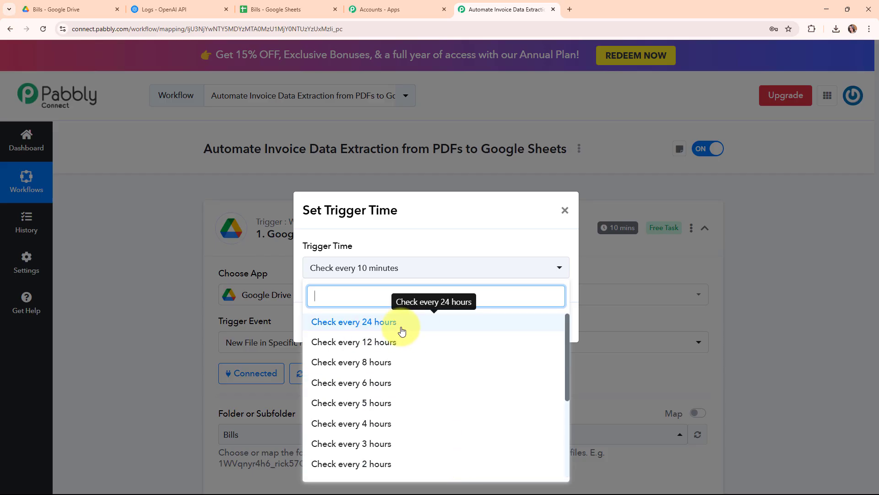
left_click(566, 212)
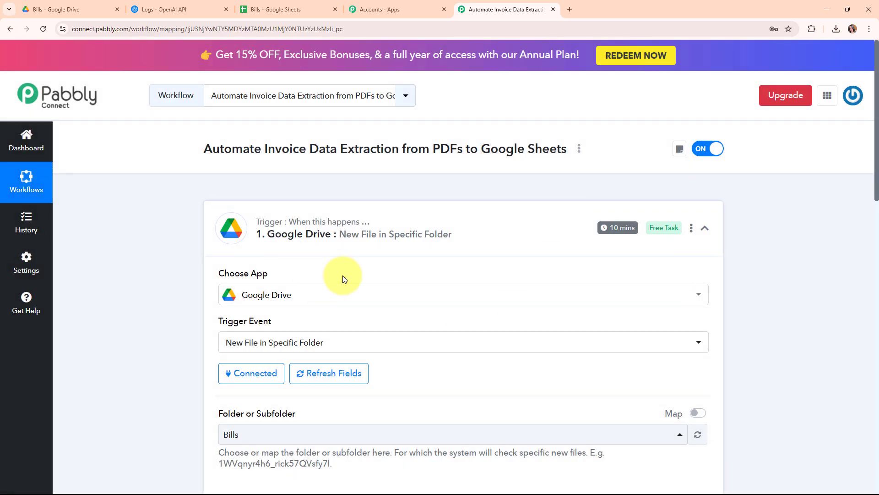
Set the second workflow step to OpenAI (ChatGPT, DALL-E, Whisper) with the action event Extract Content from PDF/Image.
left_click(705, 229)
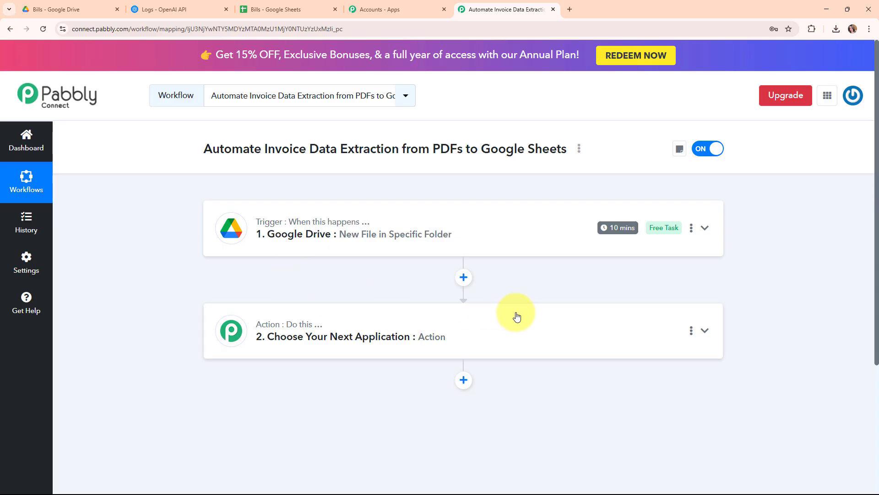
left_click(517, 332)
scroll(518, 331, "down", 3)
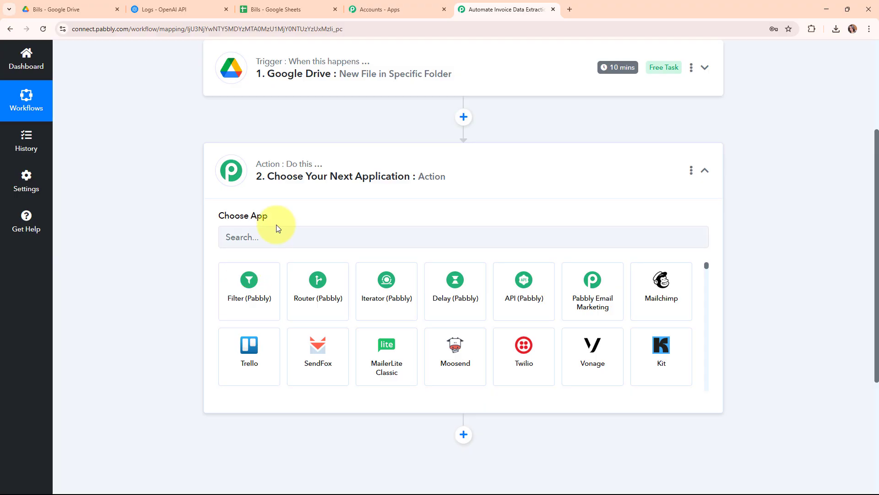
left_click(273, 237)
type("ope")
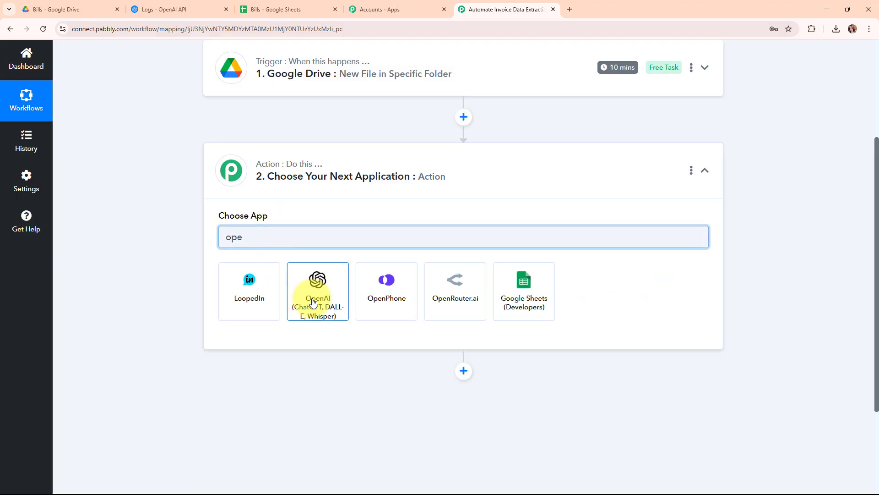
left_click(313, 305)
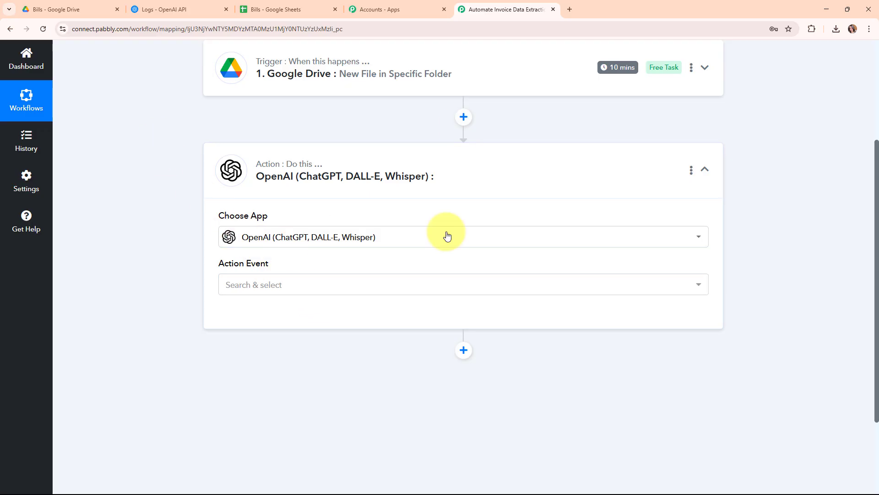
left_click(295, 284)
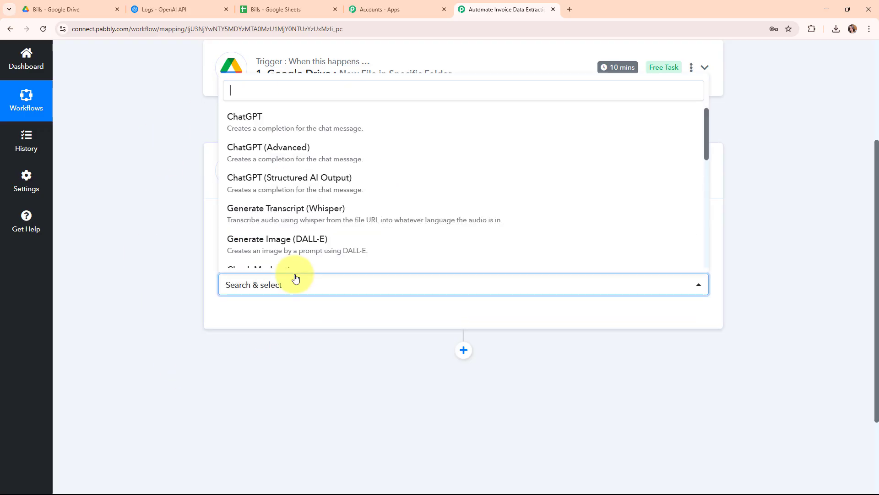
scroll(348, 206, "down", 10)
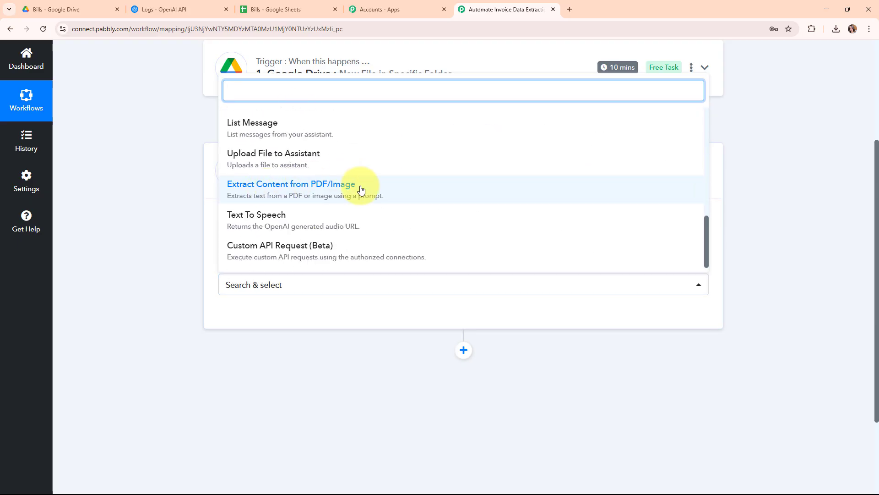
left_click(361, 189)
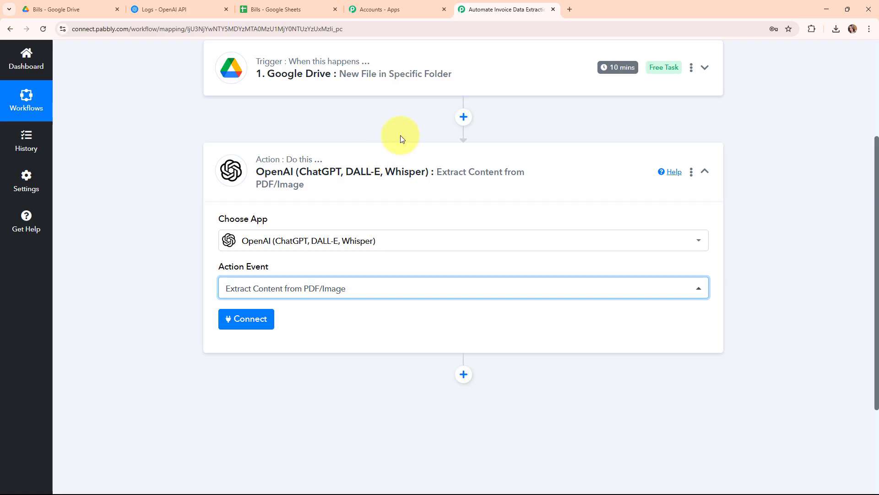
Start connecting the OpenAI account with a new connection and read the note about its API key.
left_click(262, 324)
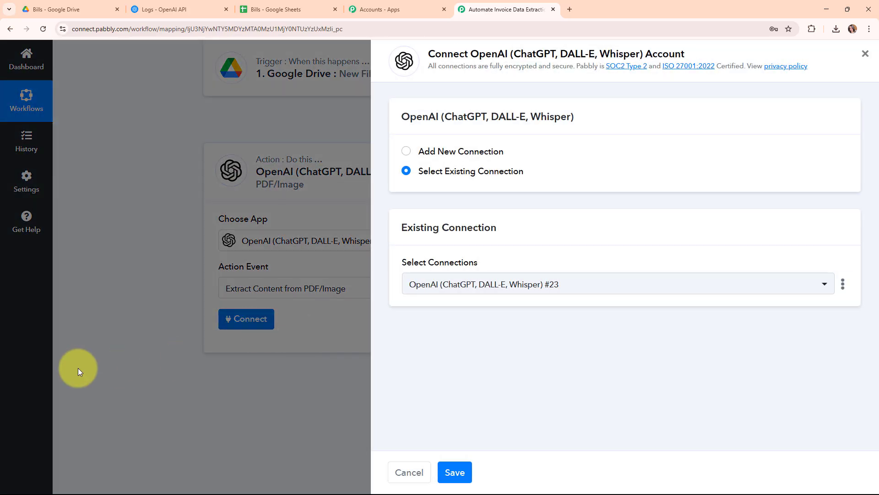
left_click(407, 153)
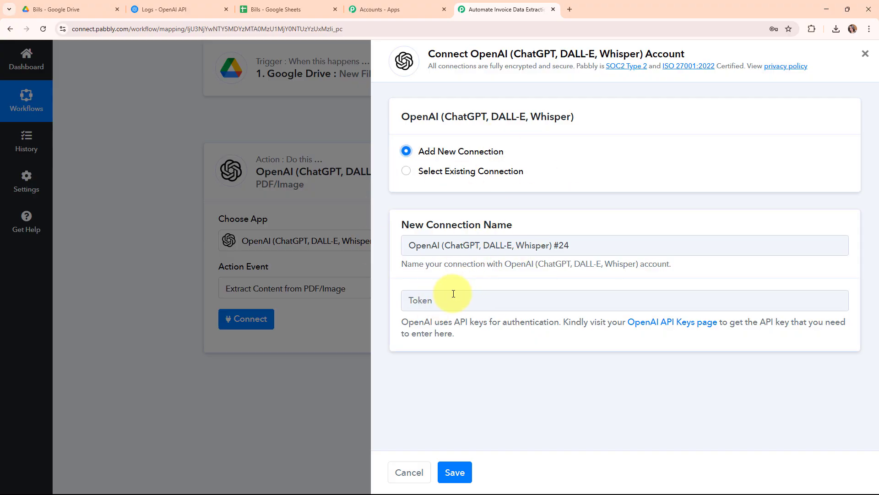
left_click_drag(402, 323, 481, 340)
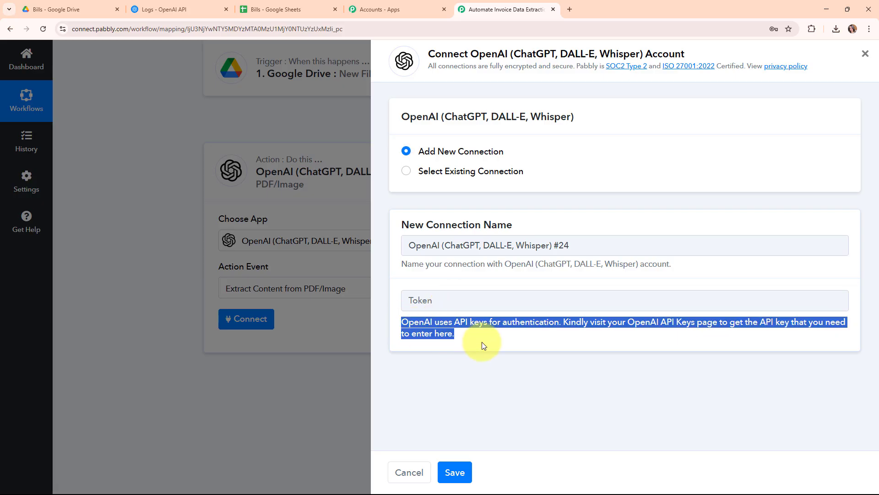
Switch to the OpenAI platform, create a secret API key named Bills in Default project, and copy the key.
left_click(151, 6)
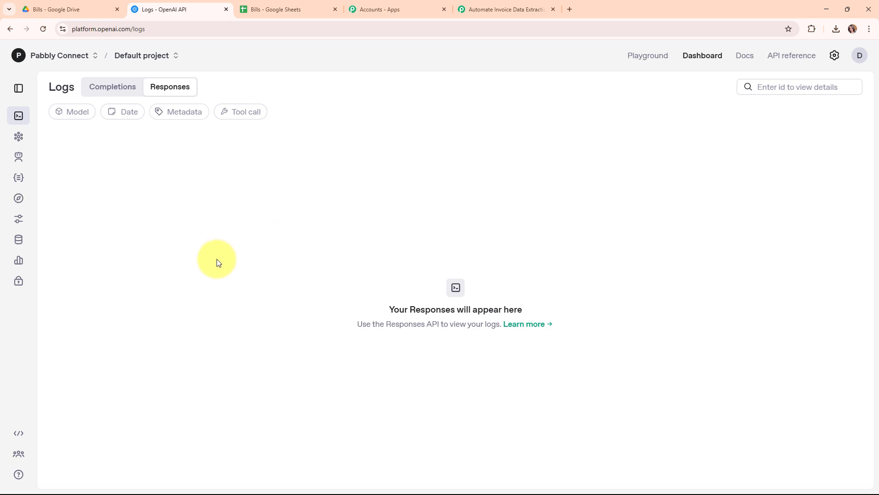
left_click(17, 281)
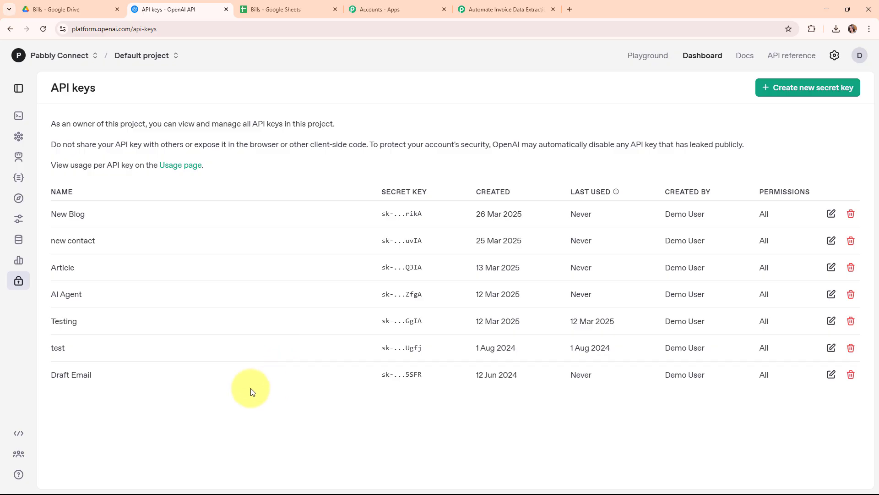
left_click(793, 91)
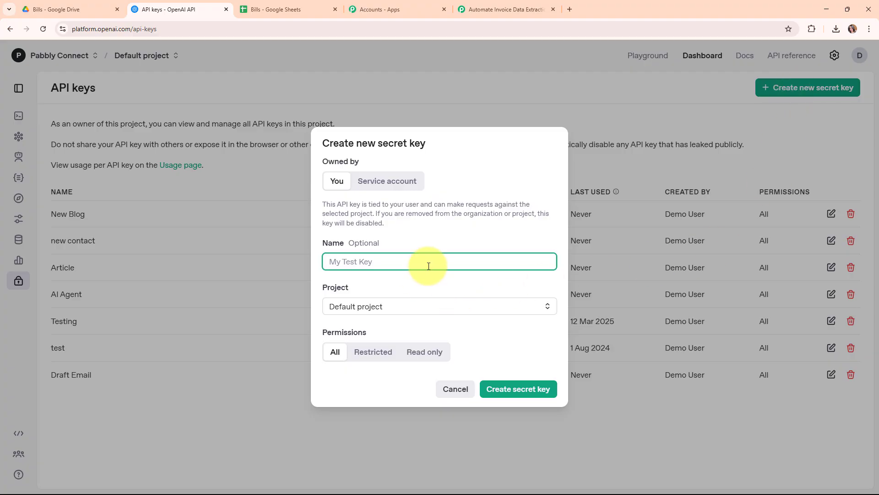
type("Bills")
left_click(443, 312)
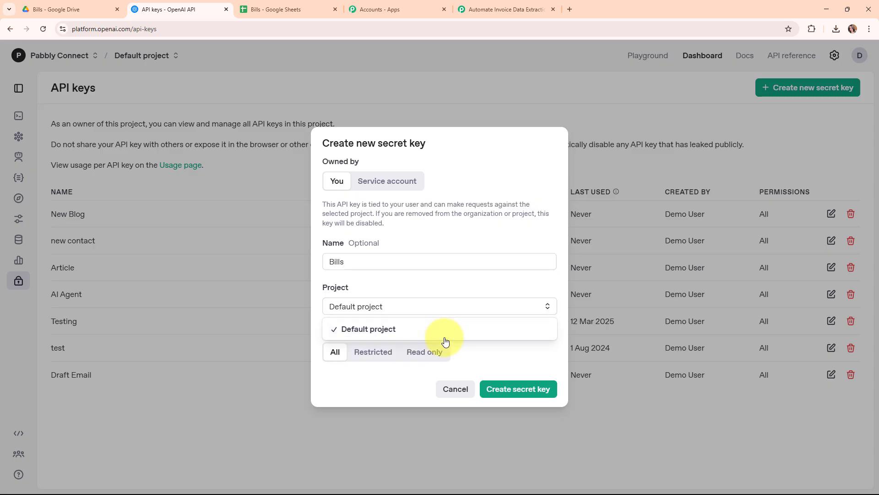
left_click(446, 338)
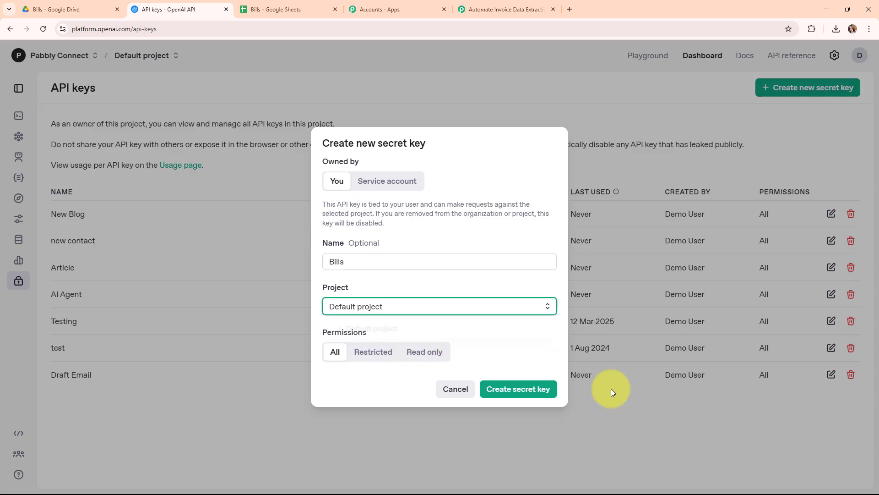
left_click(521, 390)
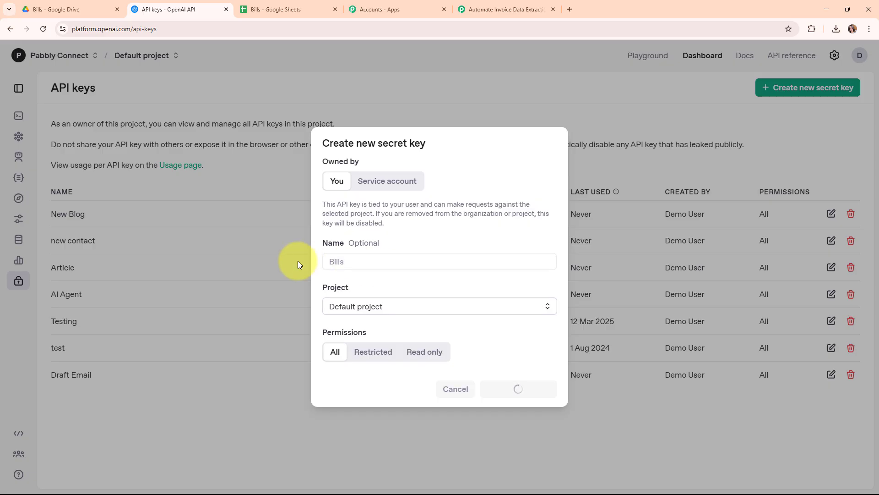
left_click(527, 279)
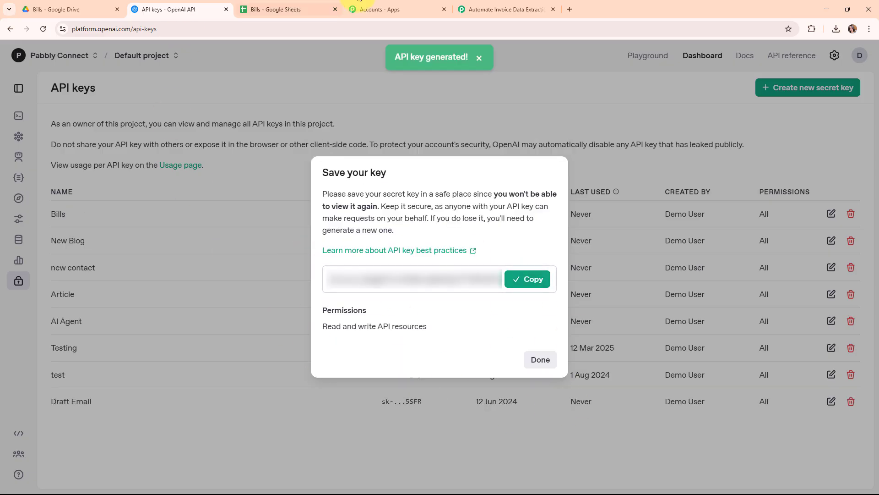
Return to Pabbly Connect, paste the API key as the connection's token, and save the connection.
left_click(472, 10)
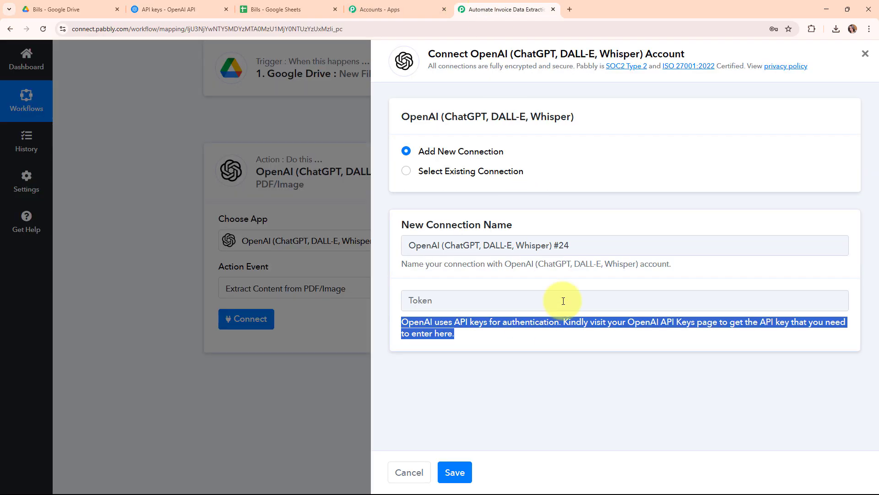
right_click(477, 297)
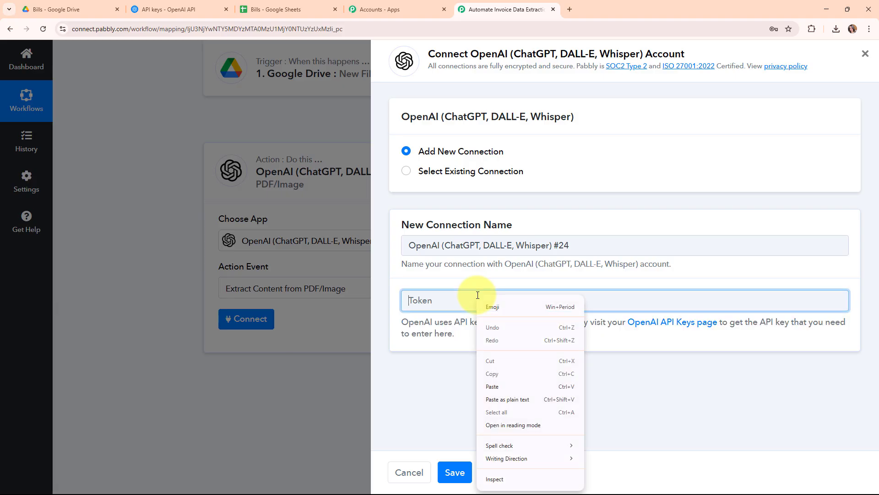
left_click(525, 387)
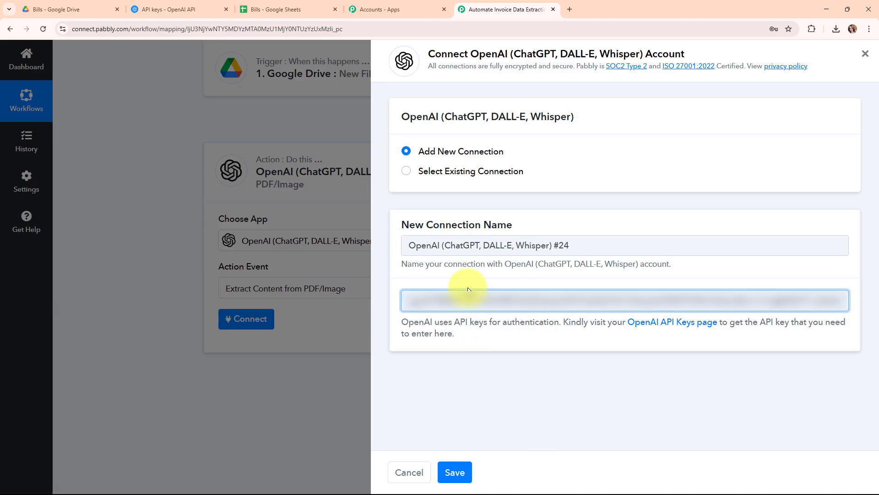
left_click(460, 472)
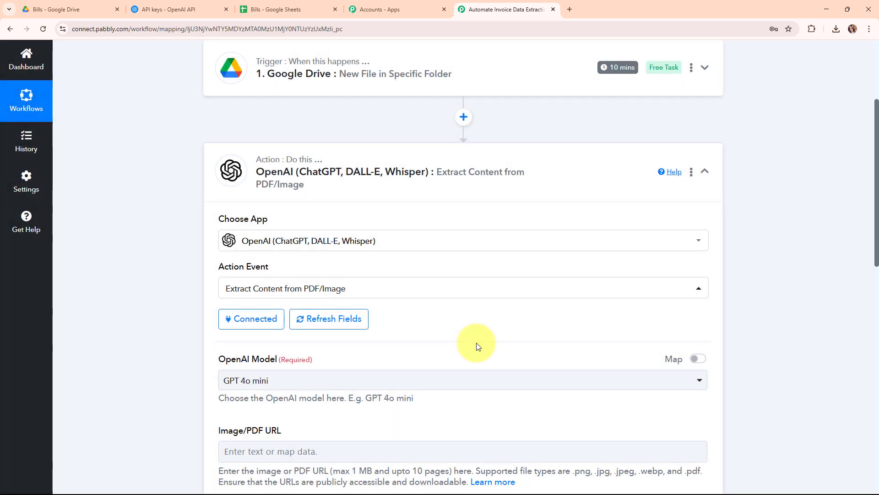
Choose GPT 4o mini as the OpenAI model for the extraction action.
scroll(435, 275, "down", 2)
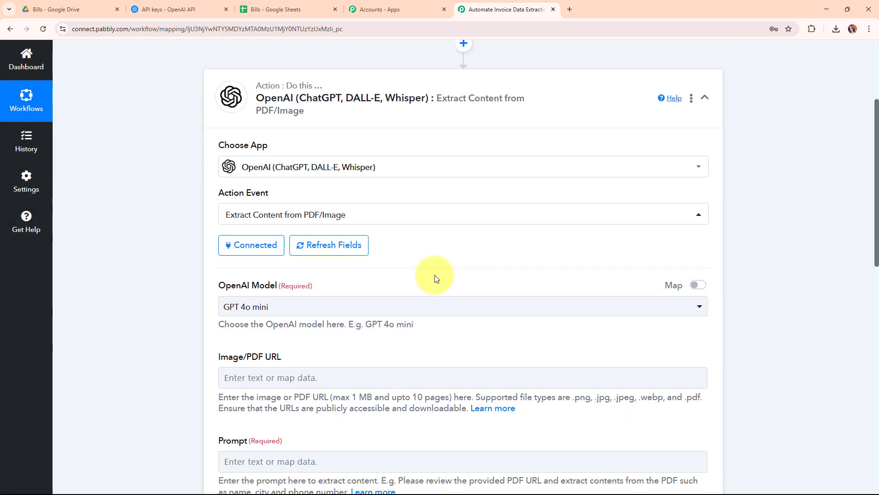
scroll(215, 284, "down", 3)
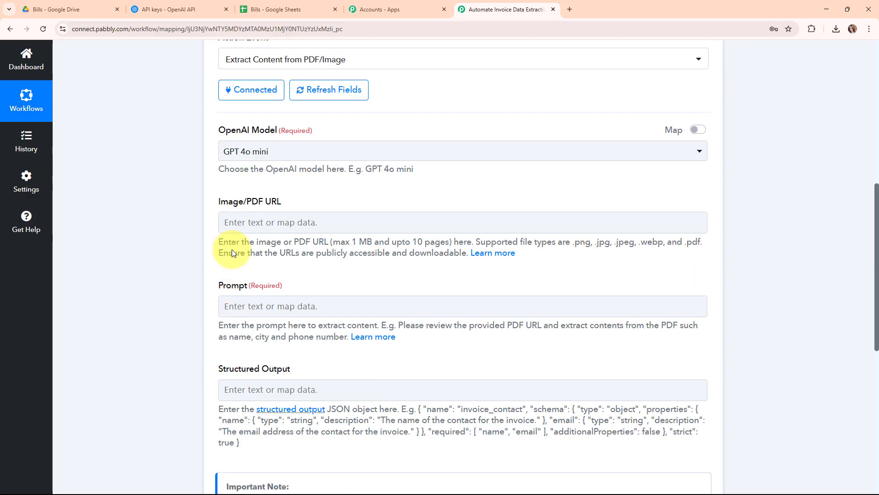
left_click_drag(202, 131, 283, 132)
left_click(283, 170)
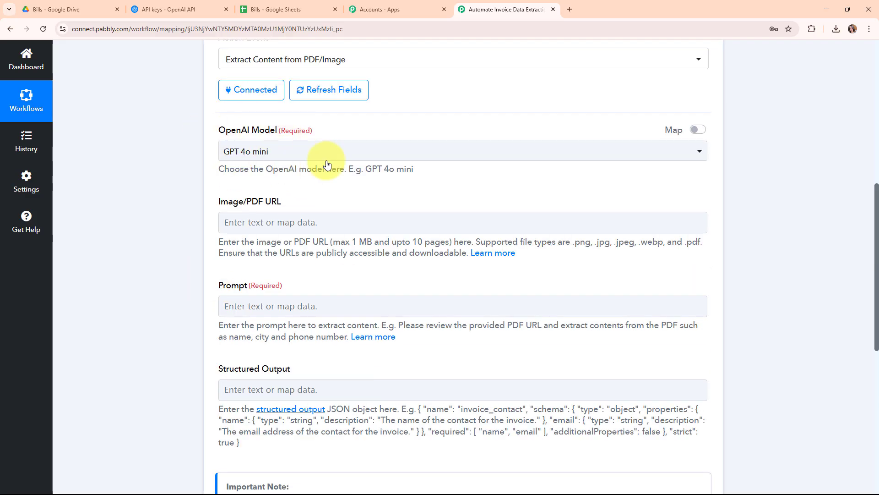
left_click(530, 151)
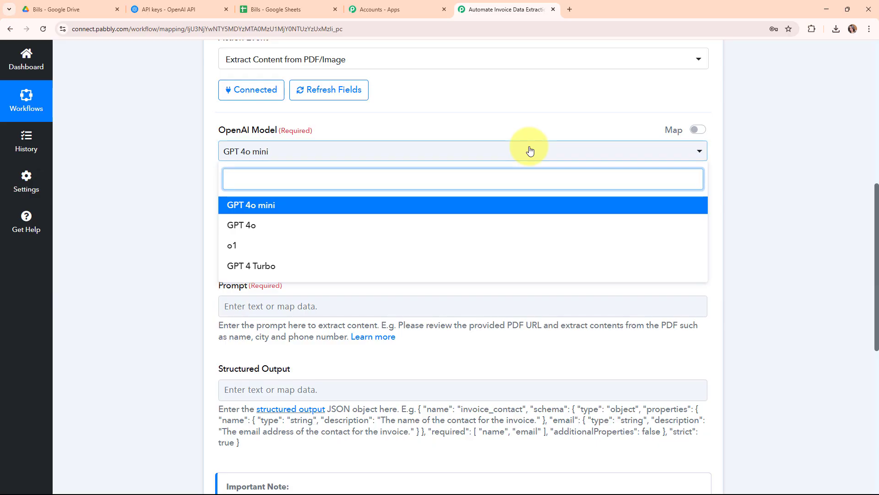
left_click(280, 215)
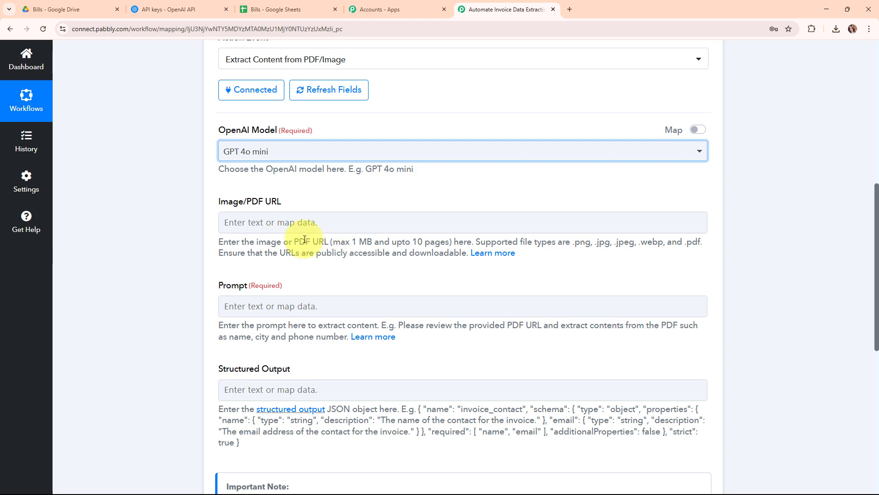
Map the Image/PDF URL to the WebContentLink value from the Google Drive trigger.
left_click(237, 224)
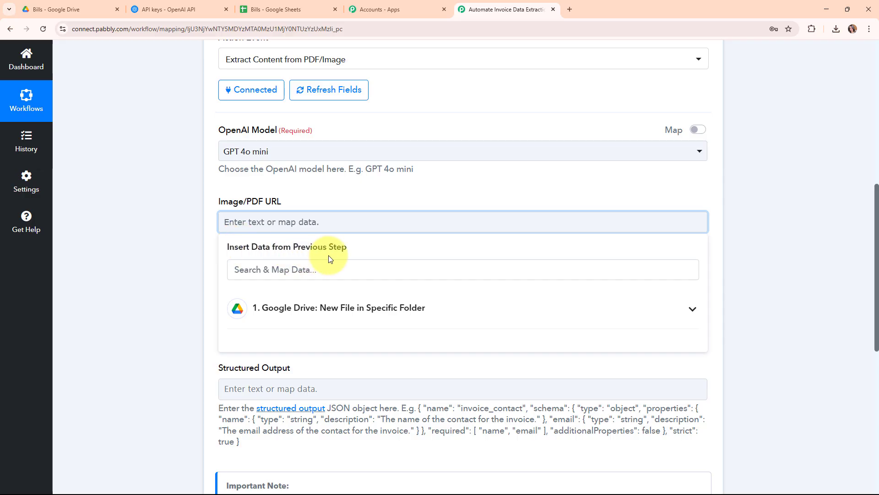
left_click(488, 303)
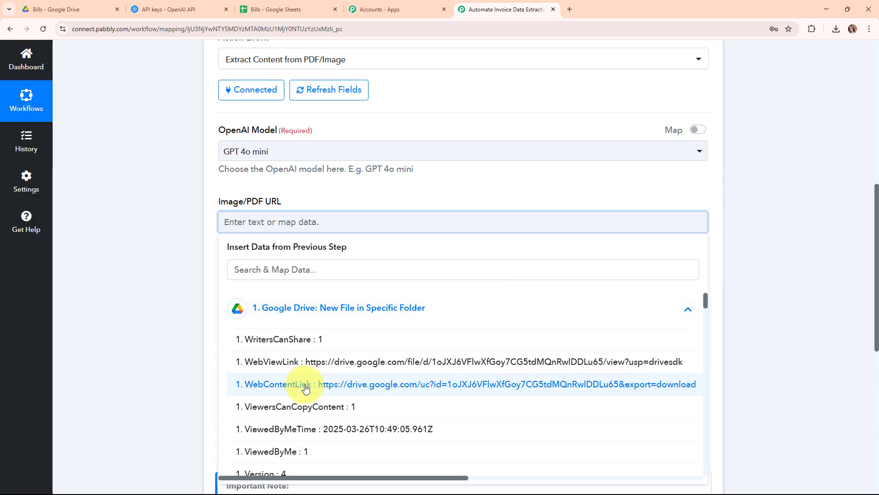
left_click(408, 387)
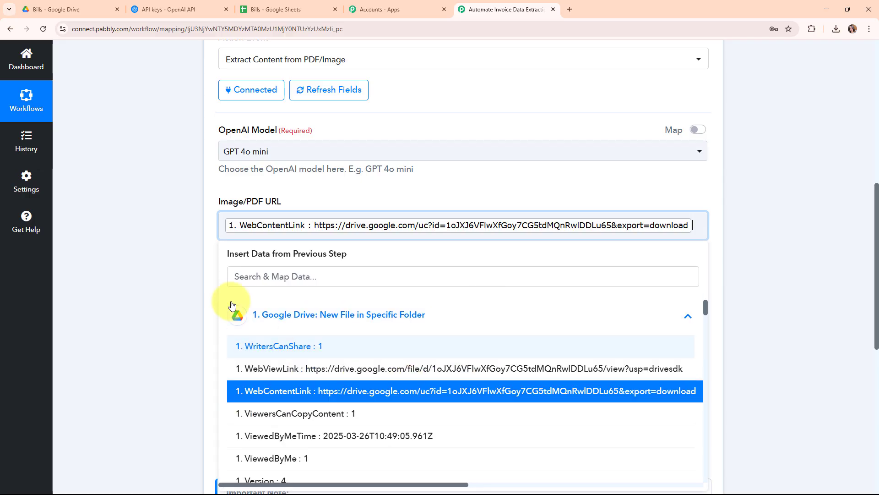
Enter the prompt "I need Invoice Number, Date, Customer Details, Item Name and Total Amount from the bill".
scroll(384, 184, "down", 2)
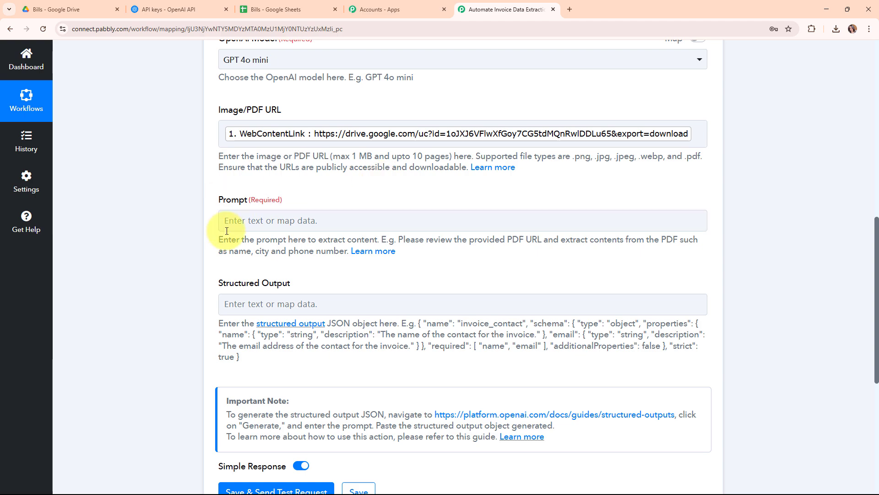
left_click(238, 211)
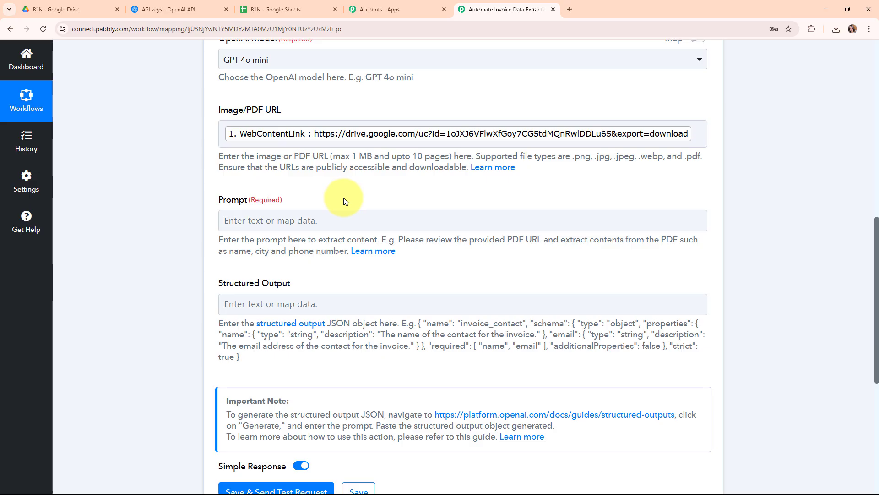
left_click(339, 221)
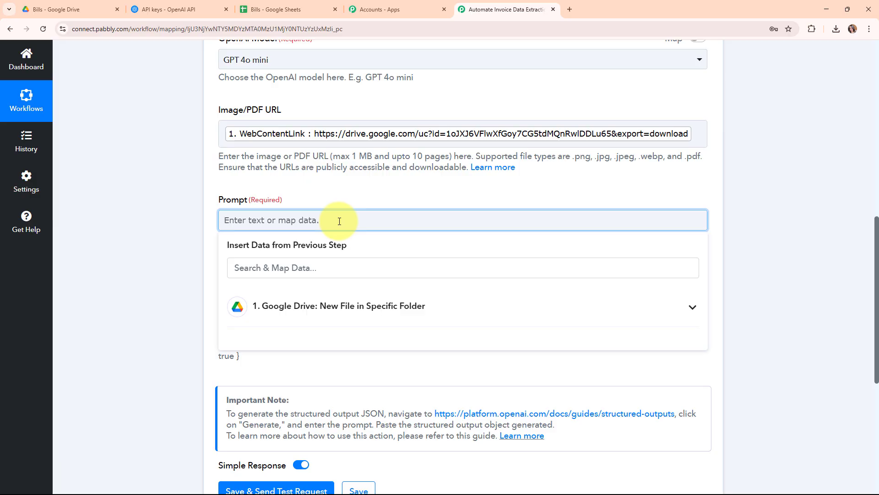
type("I need Inv")
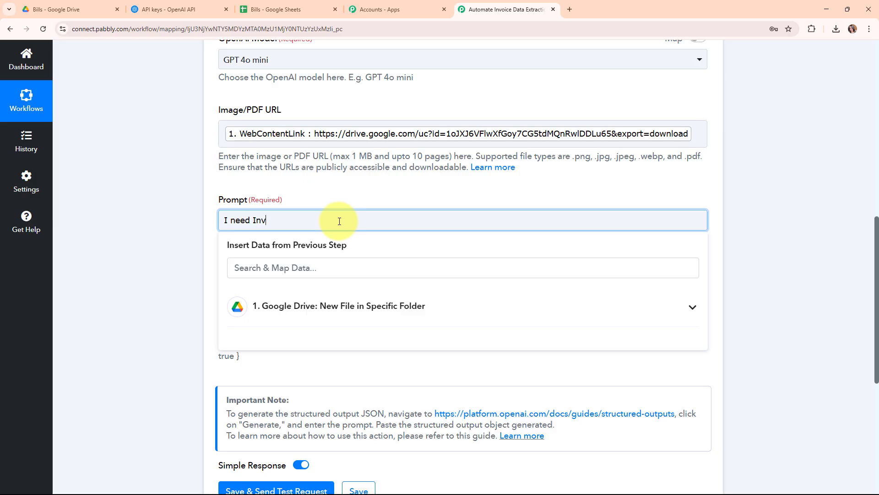
type("oice Number, Date, Customer")
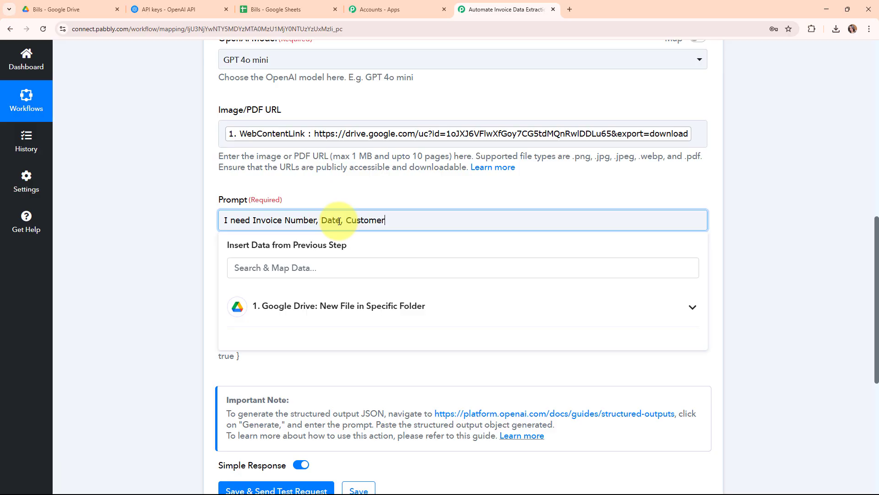
type(" Details, Item Name and Total Amount from the bill")
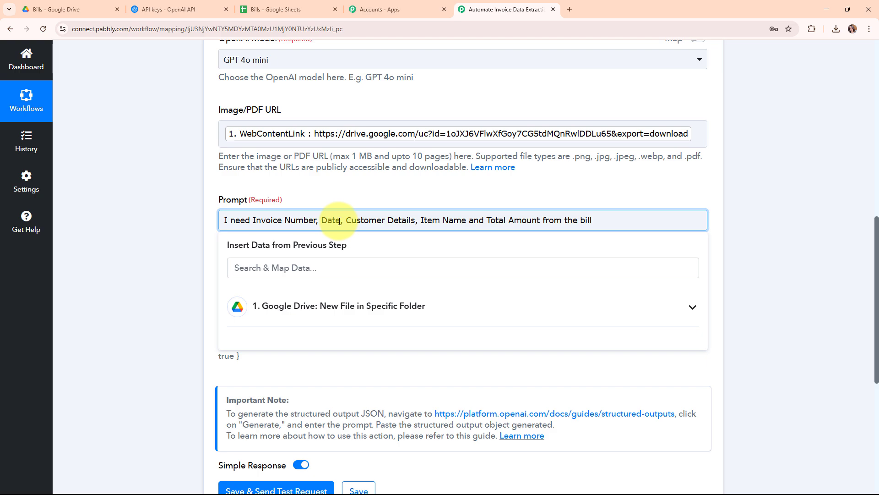
Switch to Notepad and write the invoice number specification on three lines: "Invoice Number", "Type of Number", "Give me the Invoice Number".
left_click(206, 160)
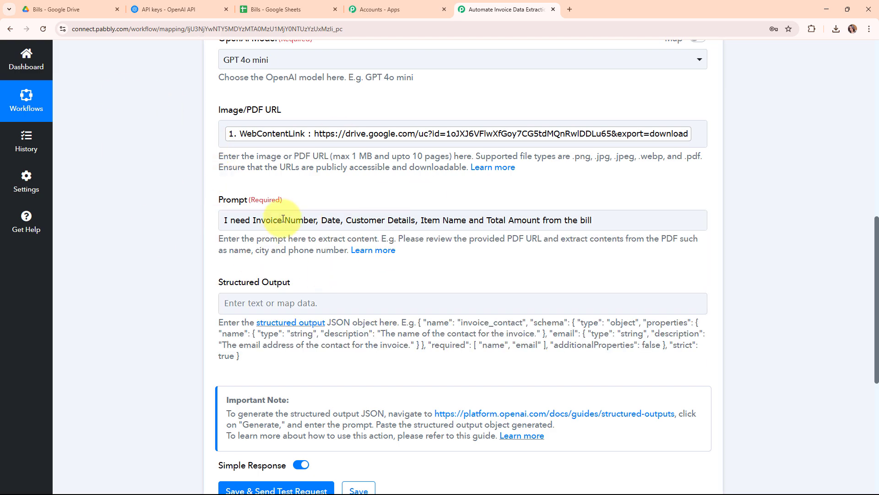
left_click_drag(219, 281, 332, 287)
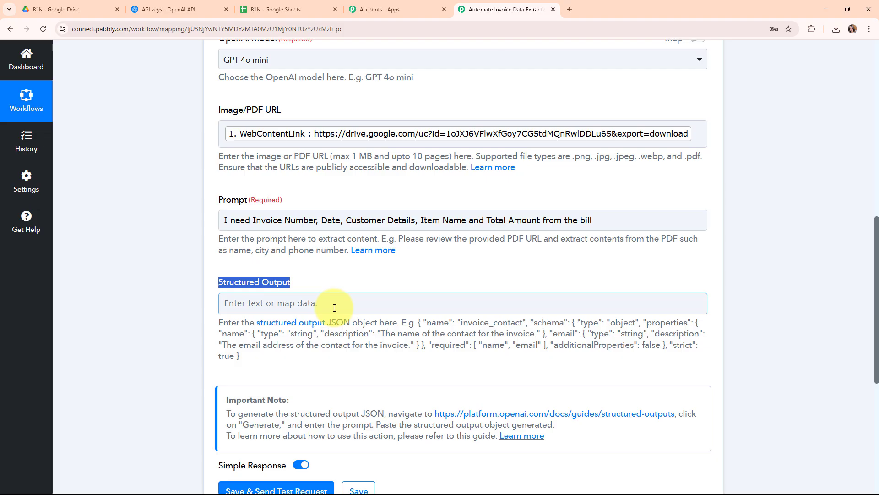
key("alt+Tab")
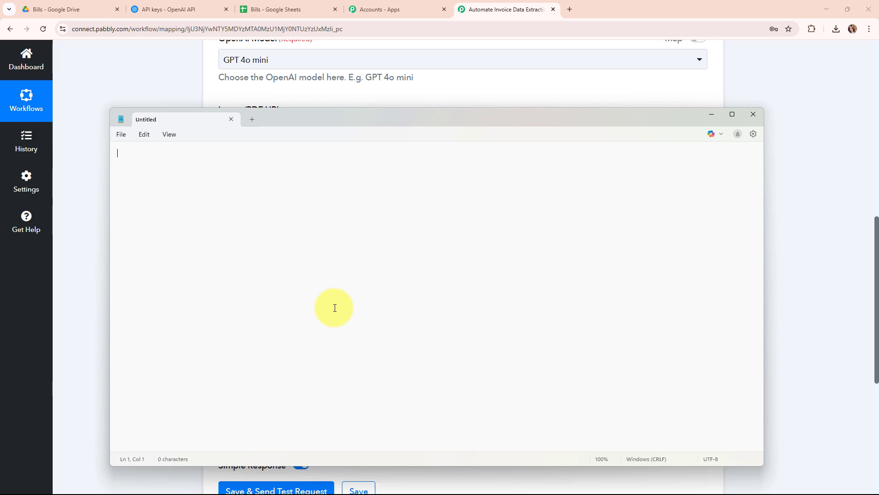
type("Invoice Number")
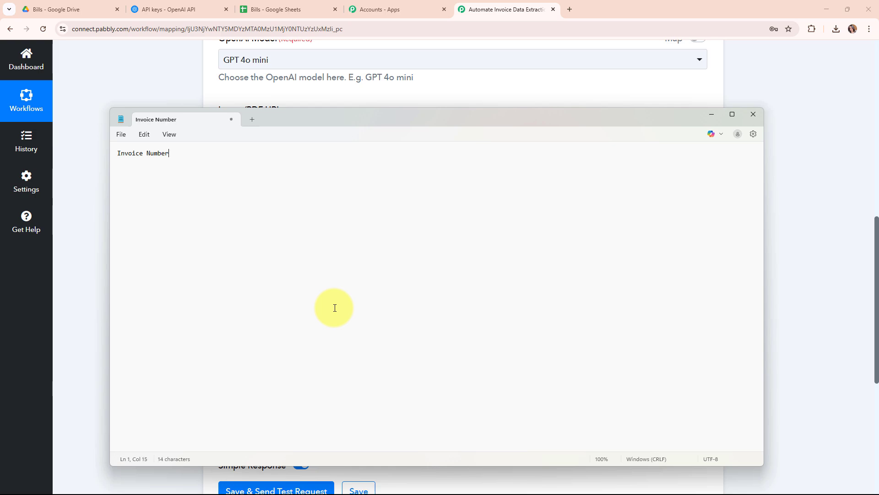
key("Return")
type("Type of Number")
key("Return")
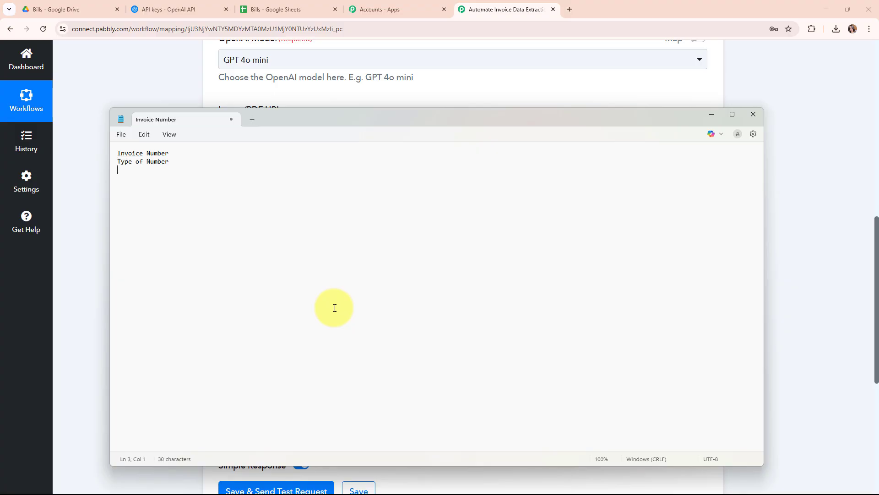
type("Give me")
type("the Invoice Number")
Paste the Date of Invoice, Issued To, Item Details and Final Total specifications below, and copy the whole text.
key("ctrl+v")
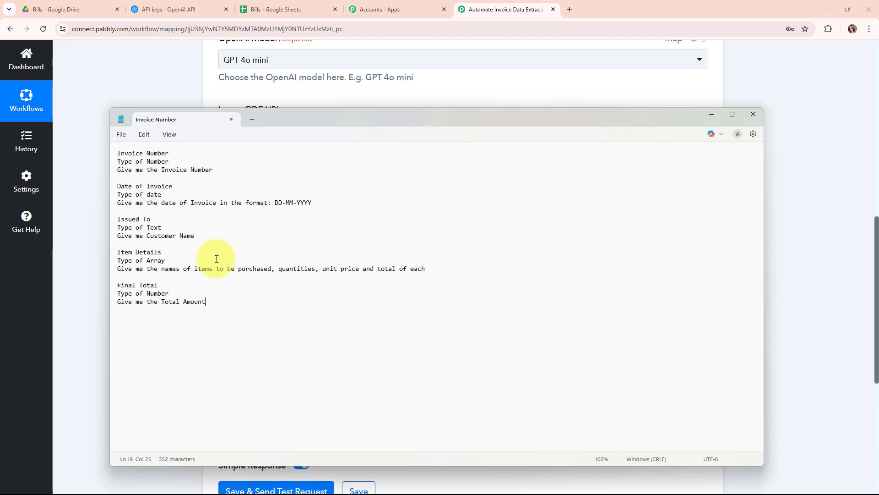
left_click(163, 203)
key("ctrl+a")
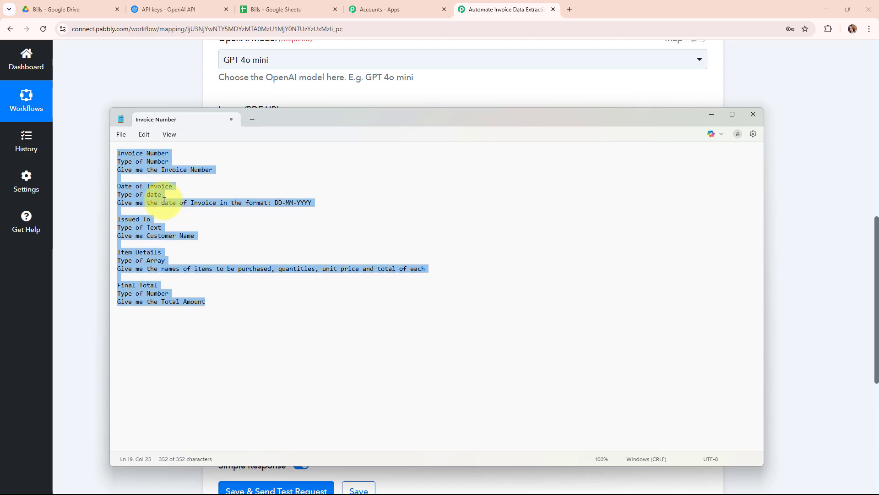
left_click(712, 115)
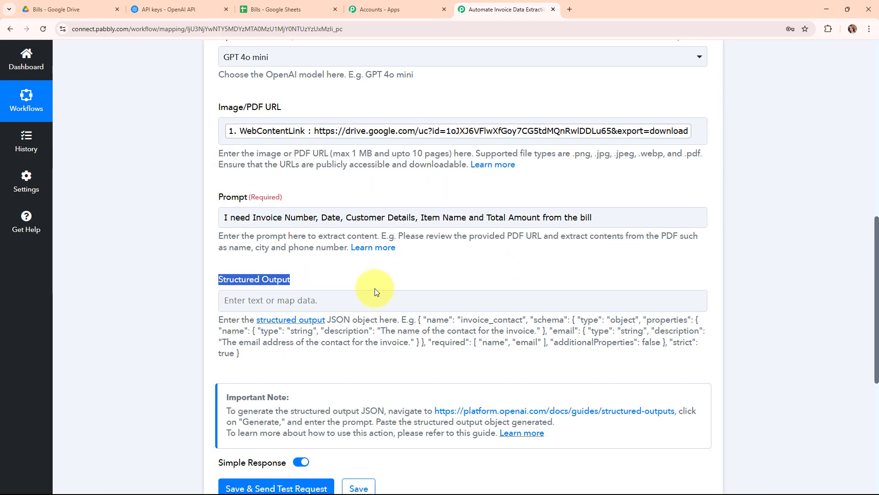
Open OpenAI's Structured Outputs guide from the action's note and generate a JSON schema from the copied field specifications.
scroll(375, 287, "down", 3)
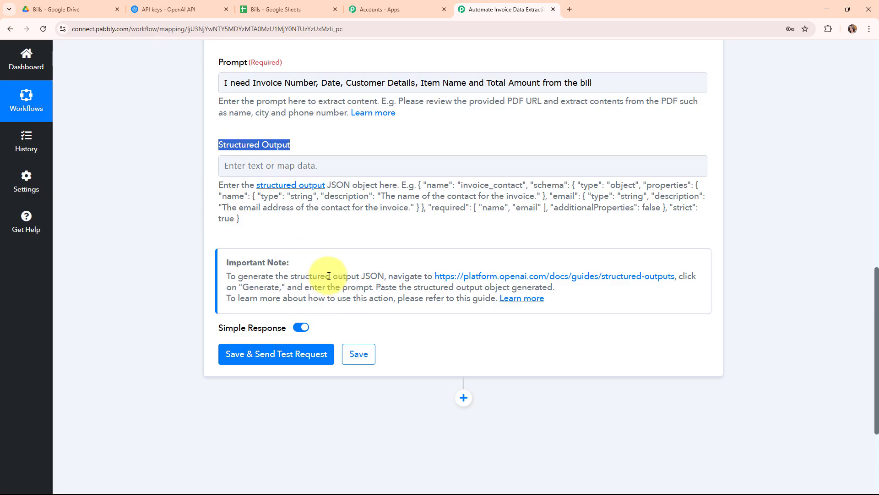
left_click(541, 283)
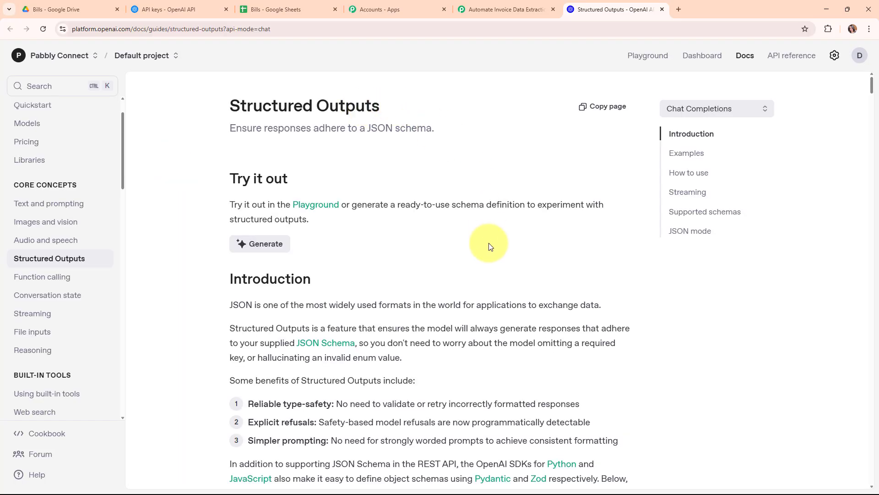
left_click(251, 242)
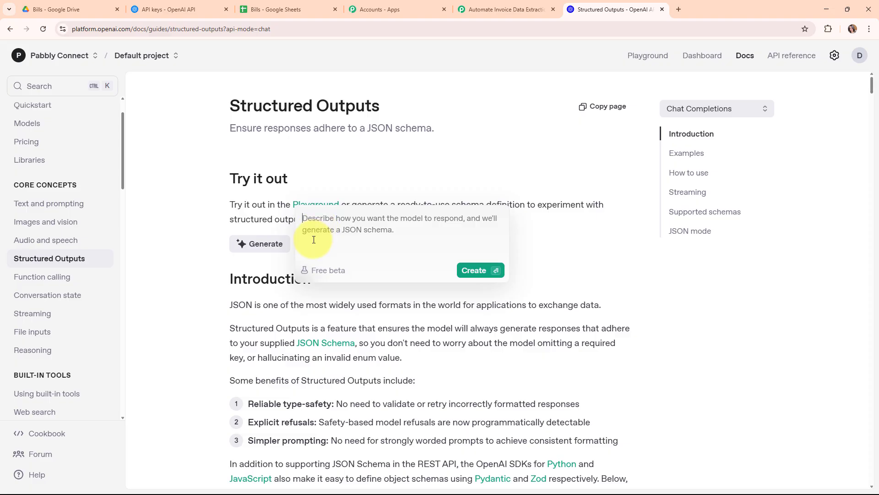
key("ctrl+v")
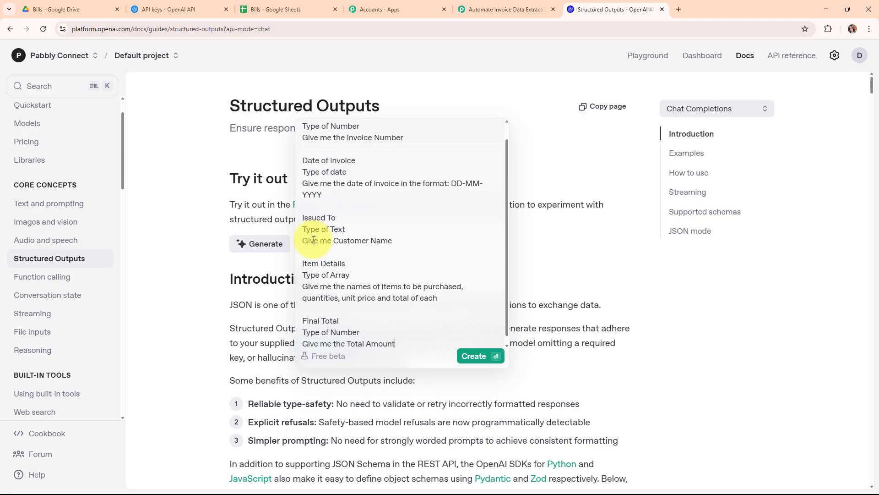
left_click(481, 357)
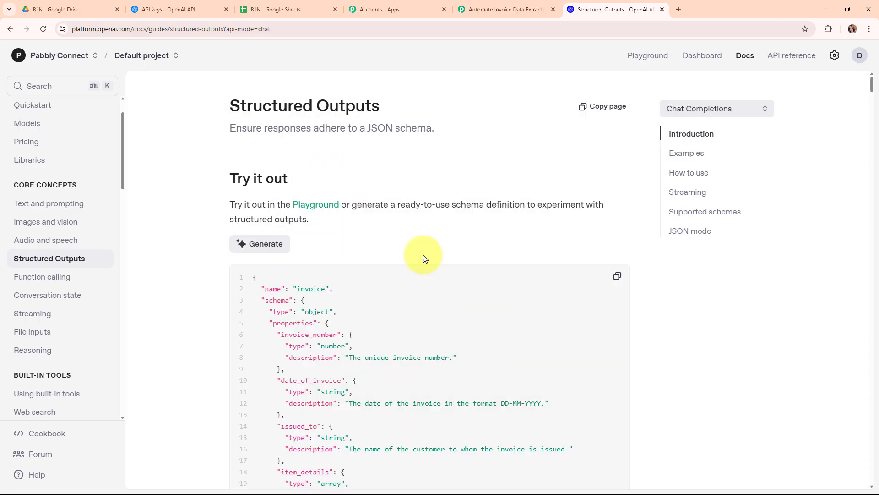
Copy the generated invoice JSON schema and paste it as the Structured Output of the OpenAI action in Pabbly Connect.
scroll(678, 387, "down", 2)
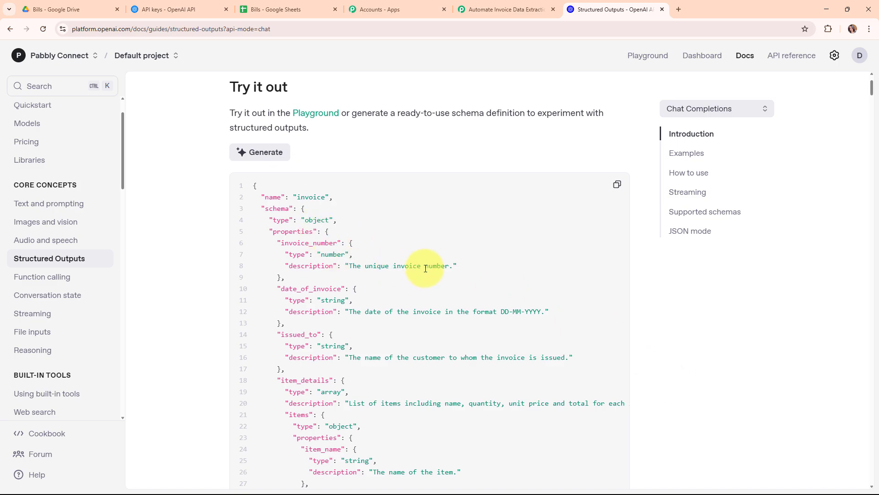
scroll(433, 279, "down", 2)
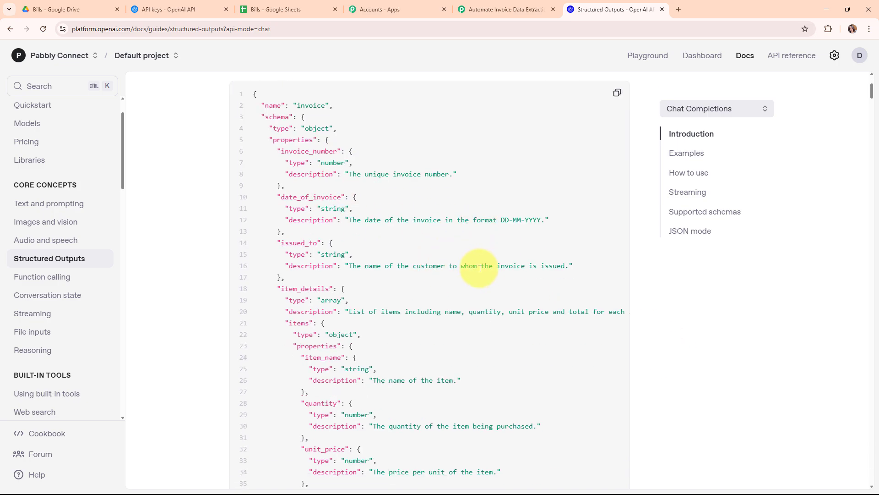
scroll(480, 268, "down", 1)
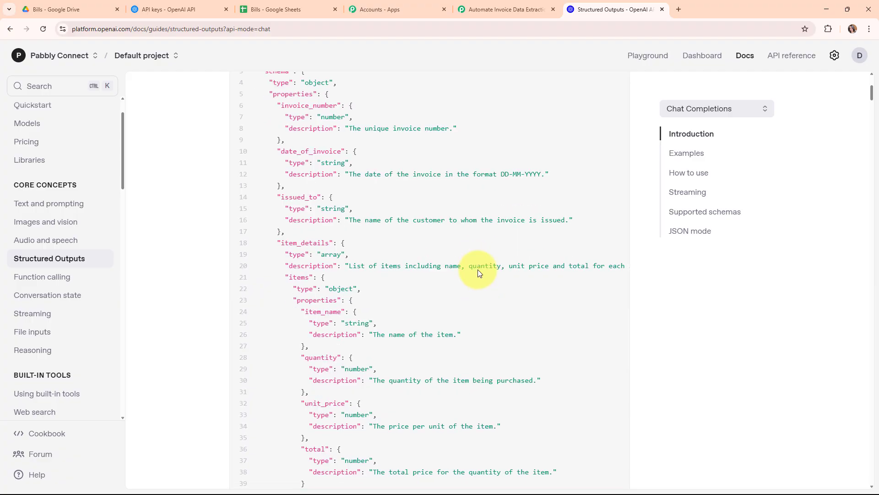
scroll(438, 313, "down", 2)
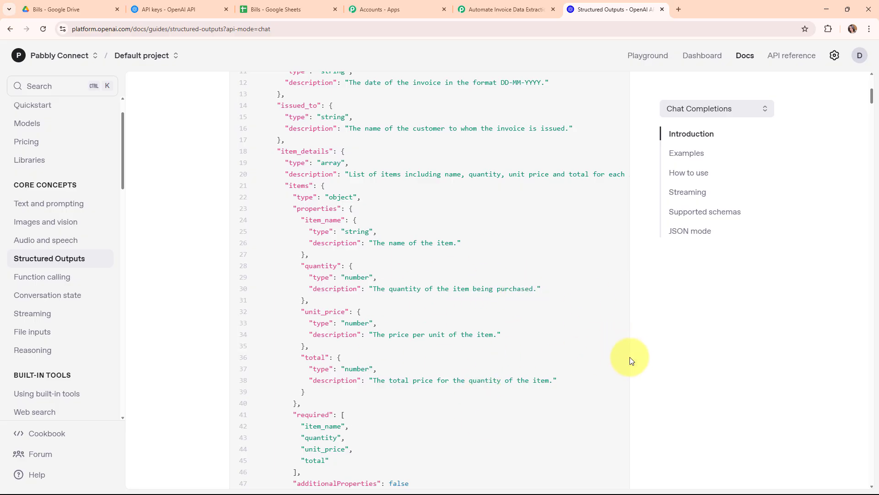
scroll(630, 357, "up", 5)
left_click(617, 185)
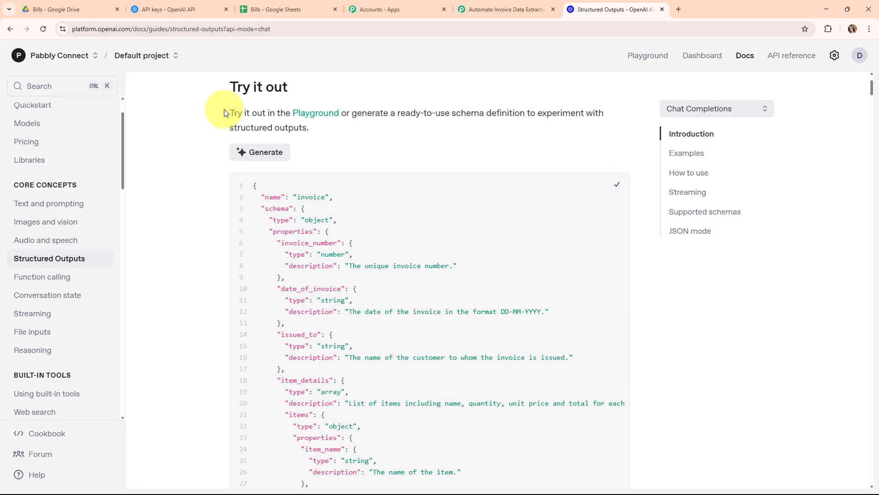
left_click(502, 9)
left_click(253, 165)
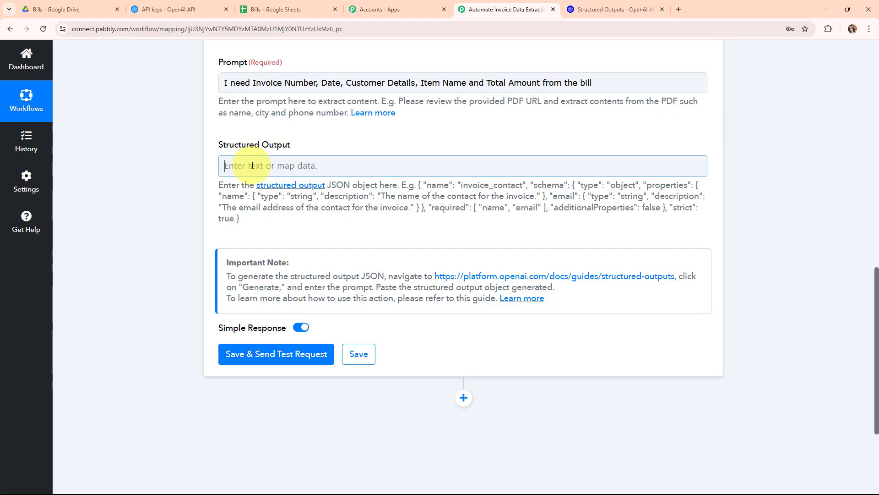
right_click(252, 167)
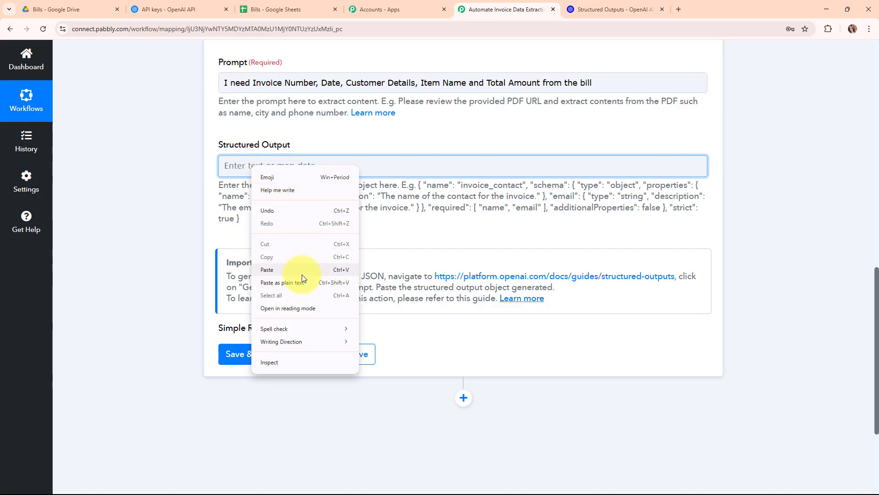
left_click(267, 269)
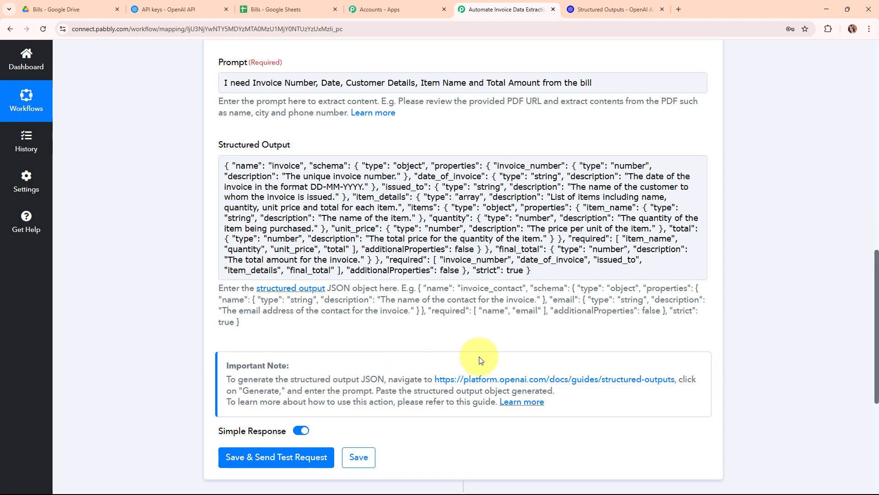
Replace the prompt with "I want to Extract the details from this bill".
scroll(480, 360, "up", 2)
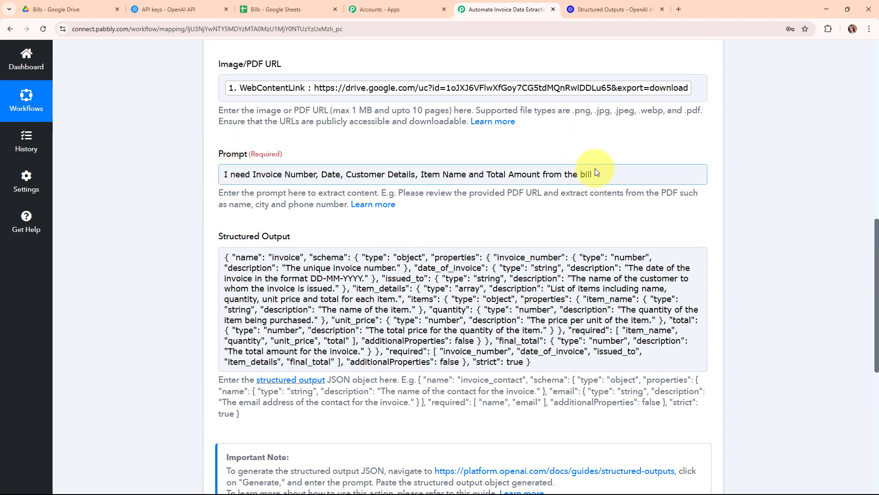
left_click_drag(595, 168, 213, 183)
key("BackSpace")
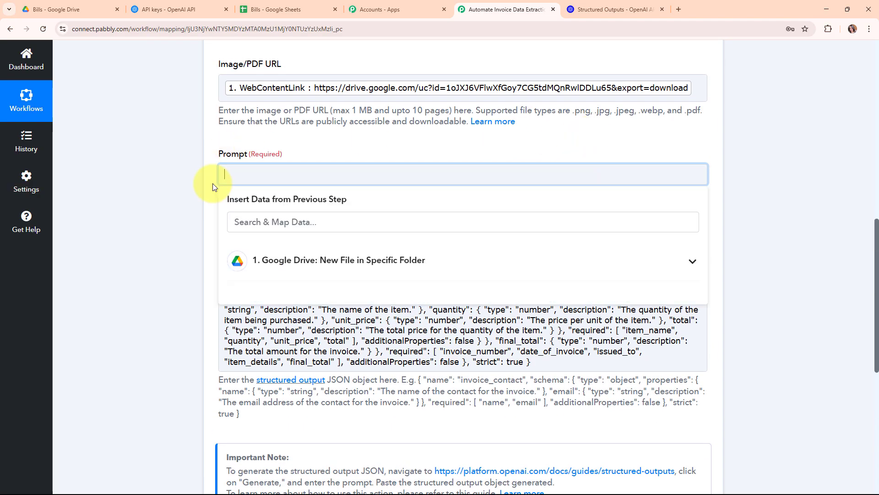
type("I")
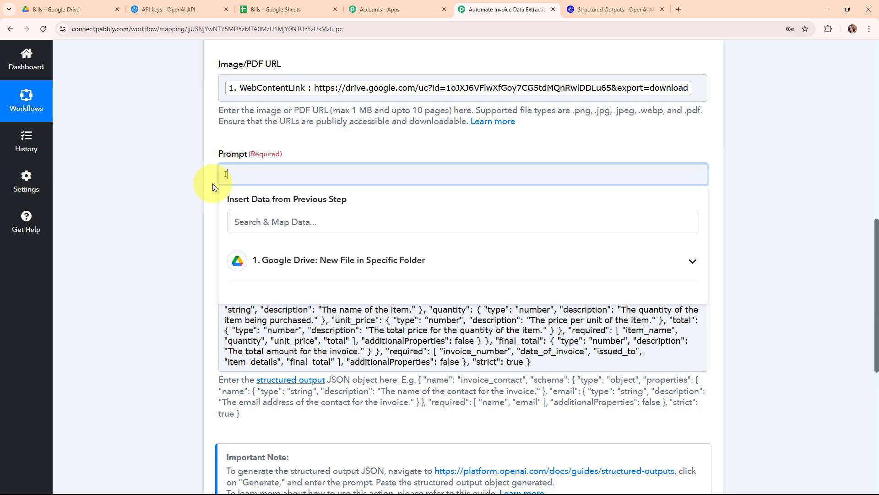
type(" want to Extract the details from this ")
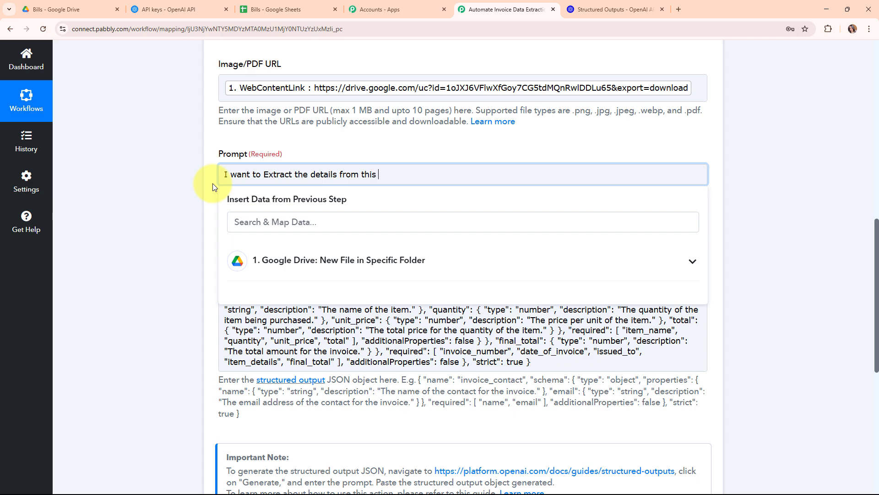
type("bill")
left_click(177, 227)
left_click(515, 275)
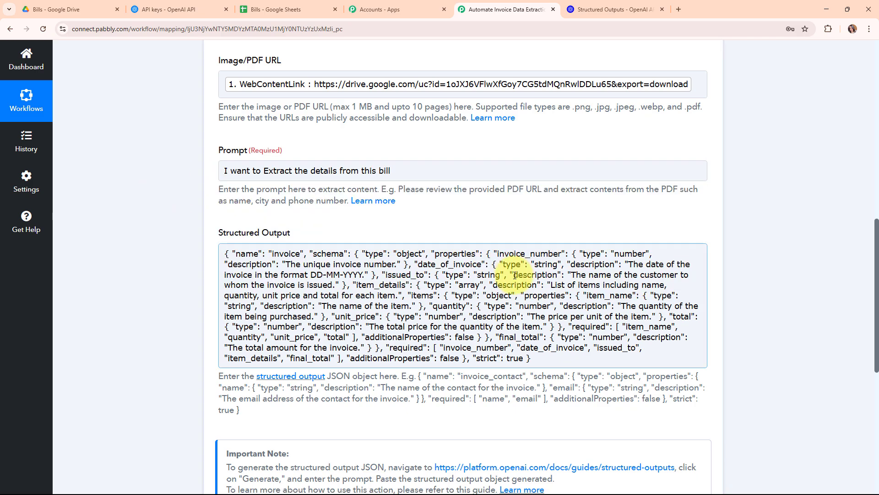
Turn off Simple Response for the OpenAI action, save it and send a test request.
scroll(515, 275, "down", 5)
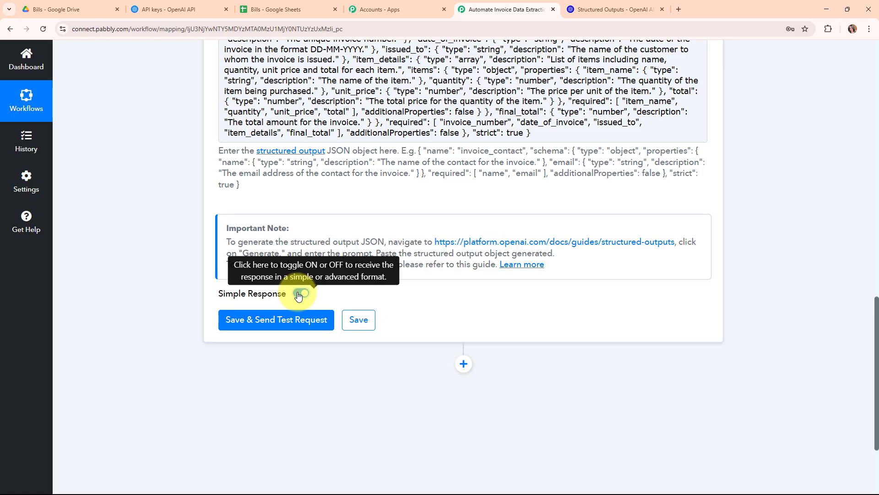
left_click(300, 293)
left_click(288, 328)
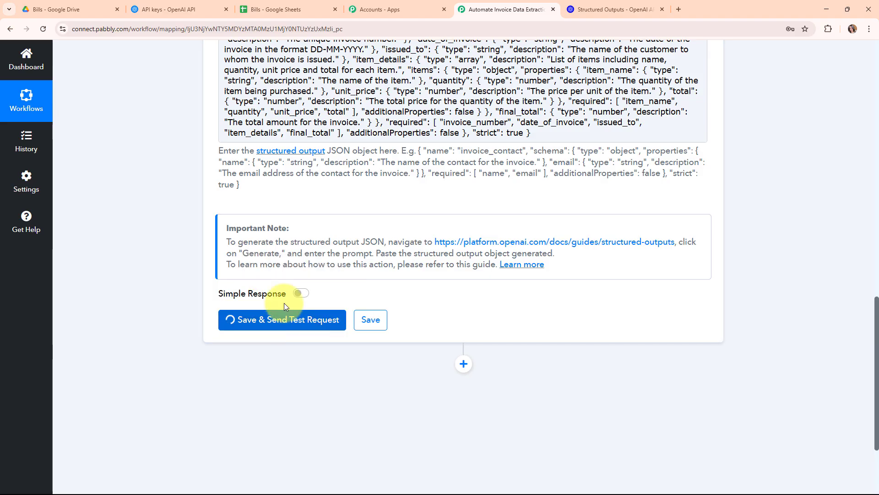
Examine the received response's invoice number, date, customer, item details and final total, enlarging the Item Details value.
scroll(804, 223, "down", 4)
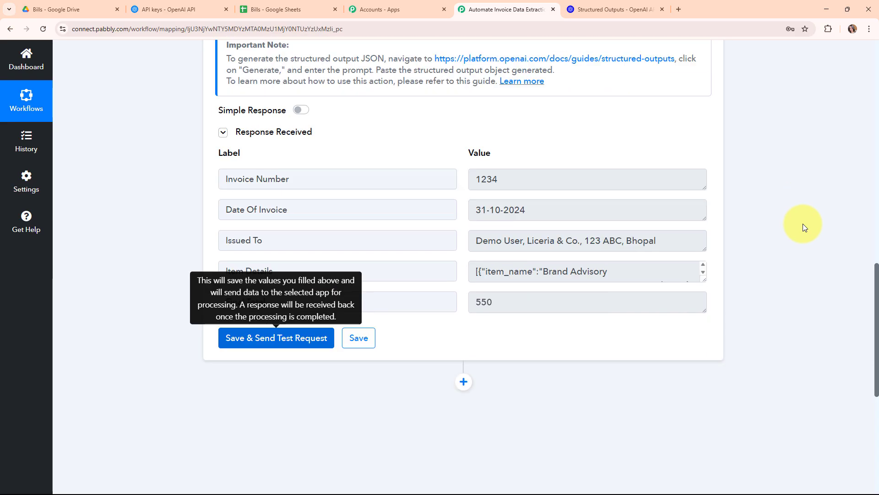
left_click(579, 179)
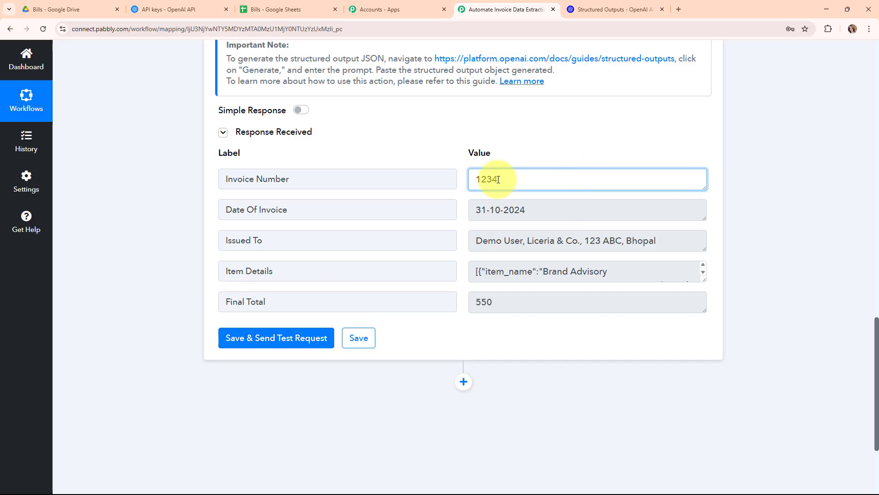
left_click(592, 212)
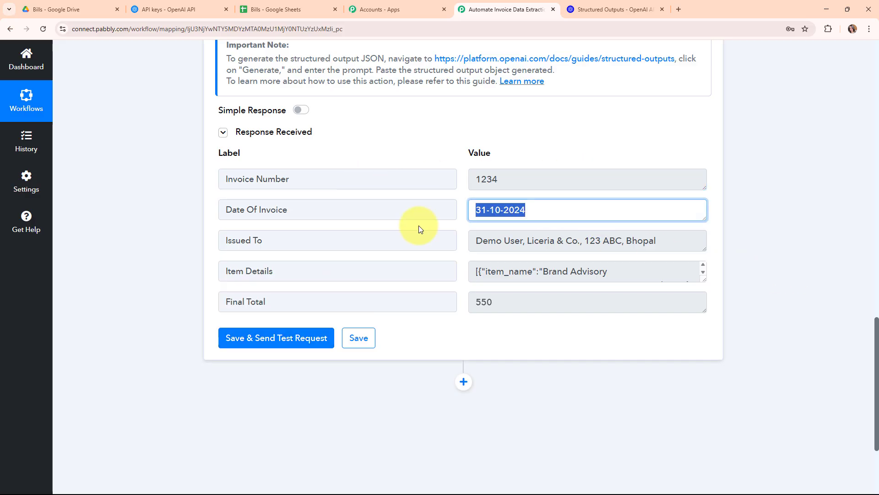
left_click(672, 243)
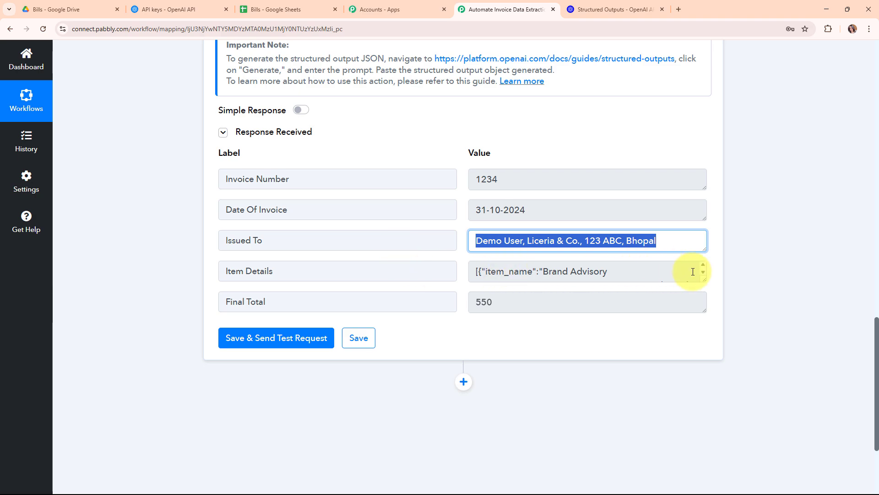
left_click_drag(704, 283, 689, 414)
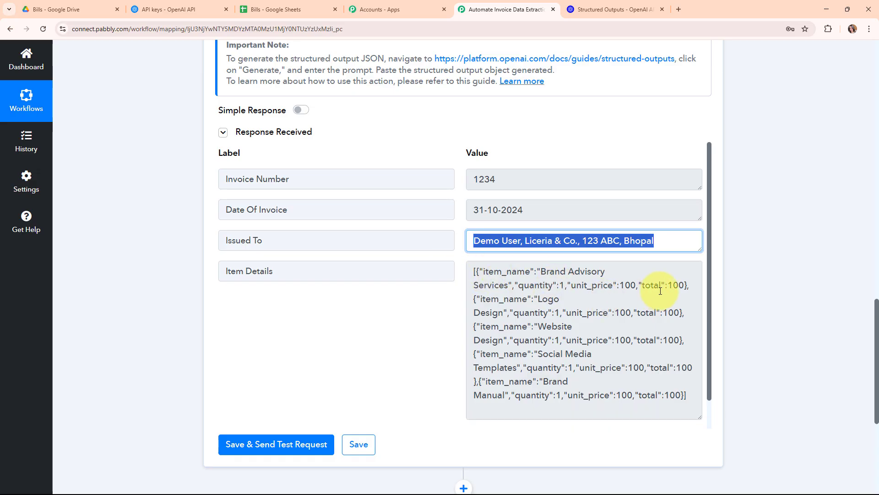
scroll(568, 325, "down", 1)
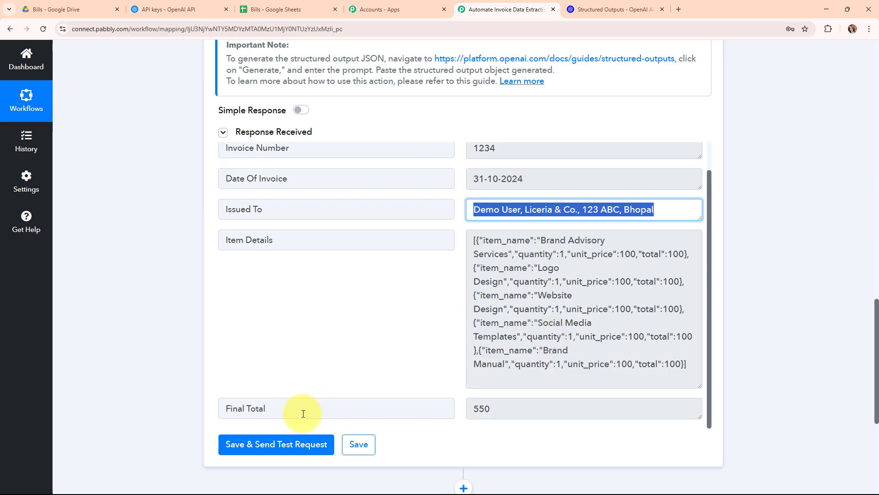
double_click(479, 408)
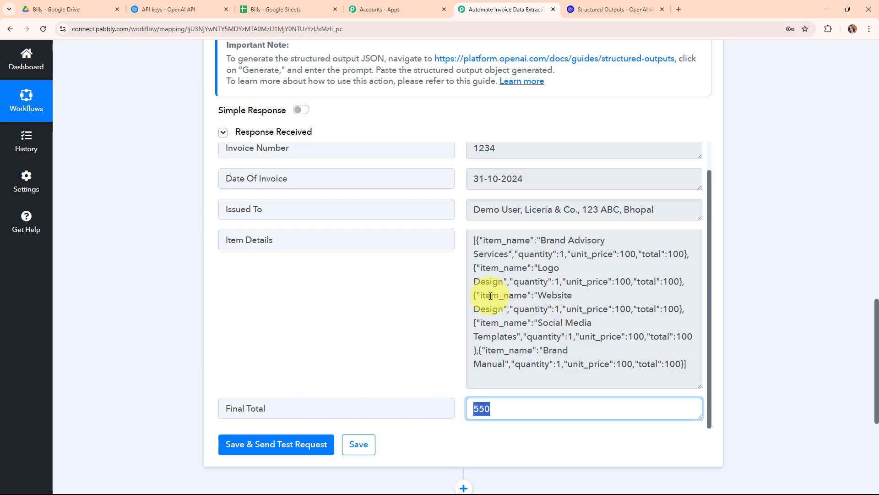
Add a Data Transformer (Pabbly) action after the OpenAI step of the workflow.
left_click(476, 240)
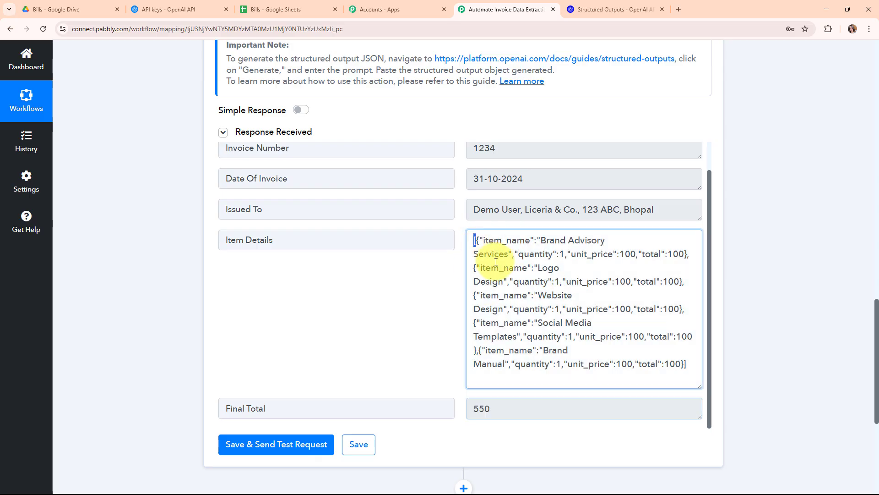
key("ctrl+a")
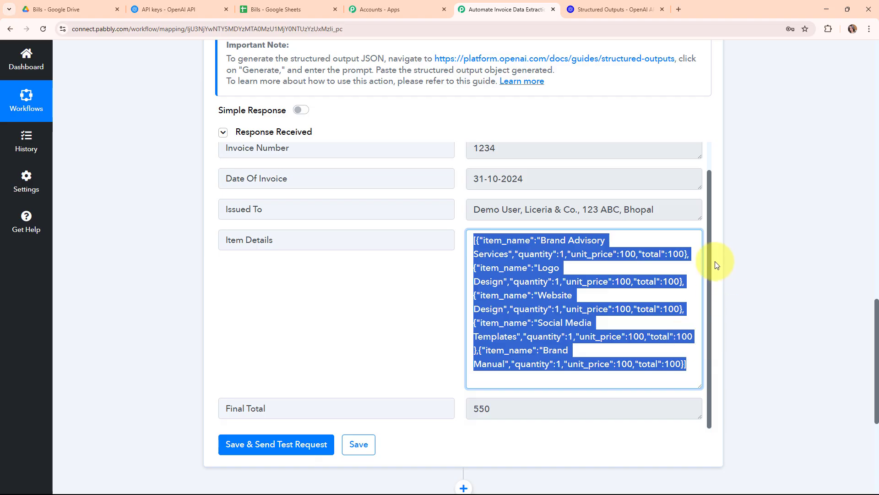
scroll(797, 323, "down", 6)
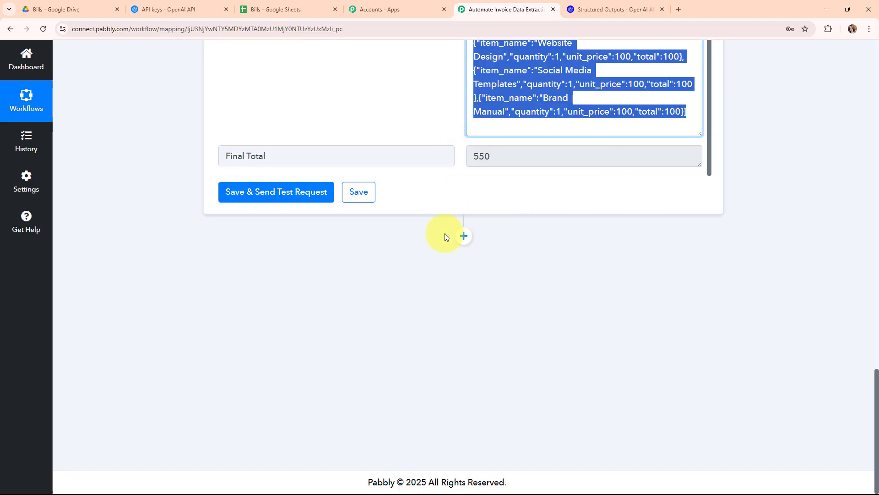
left_click(462, 240)
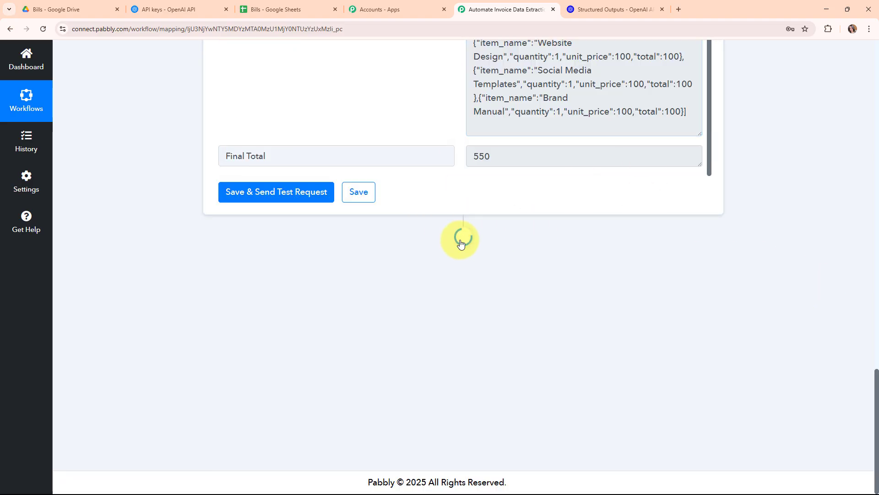
scroll(408, 212, "up", 3)
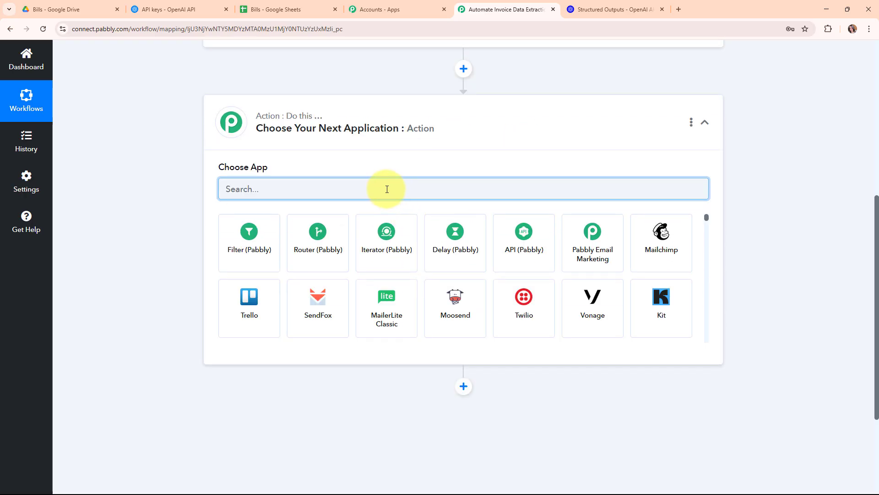
type("dat")
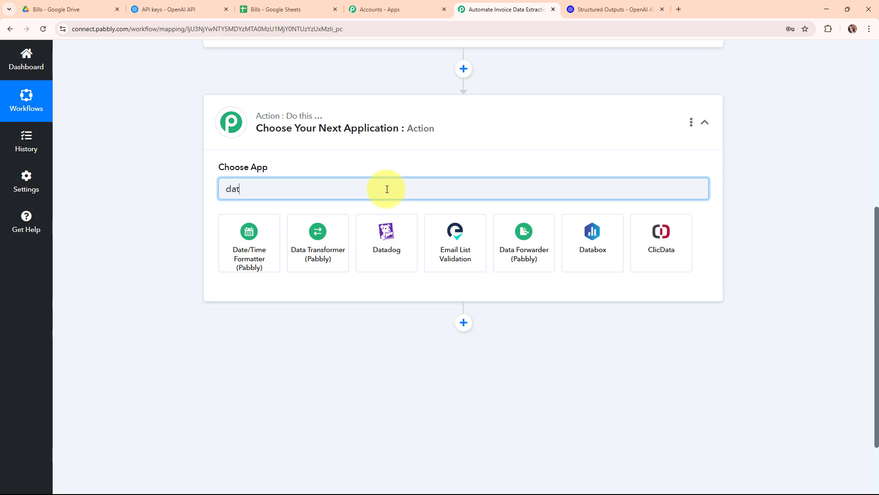
left_click(332, 246)
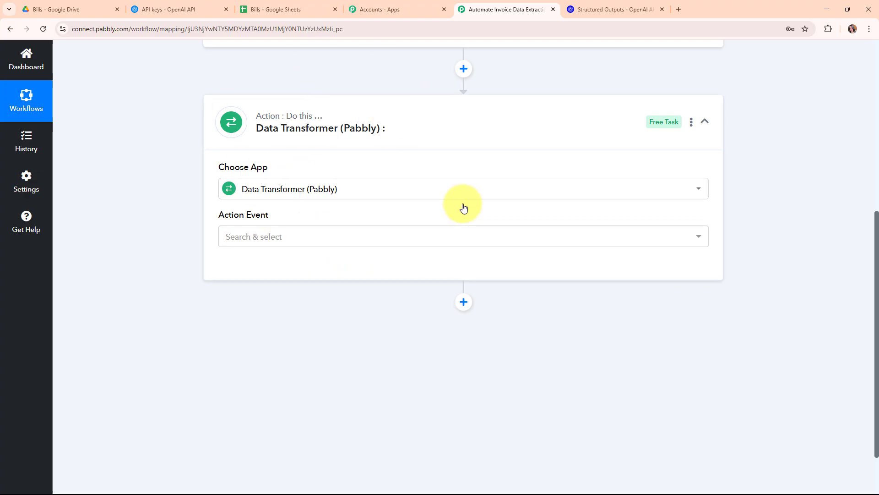
Set the Data Transformer's action event to Line Itemizer and connect it.
left_click(268, 245)
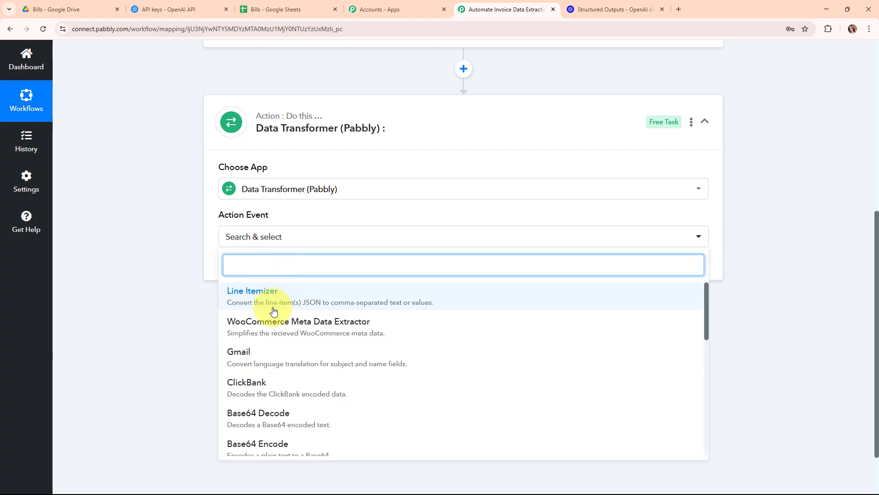
left_click(255, 294)
left_click(276, 238)
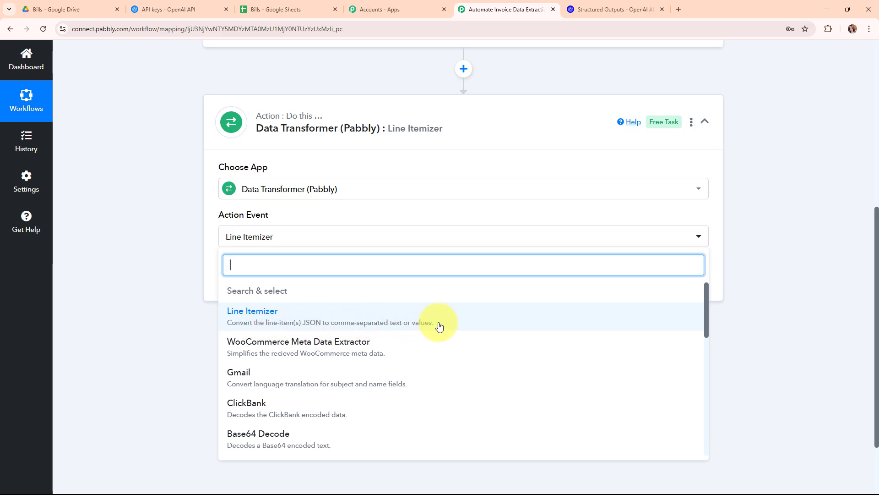
left_click(193, 215)
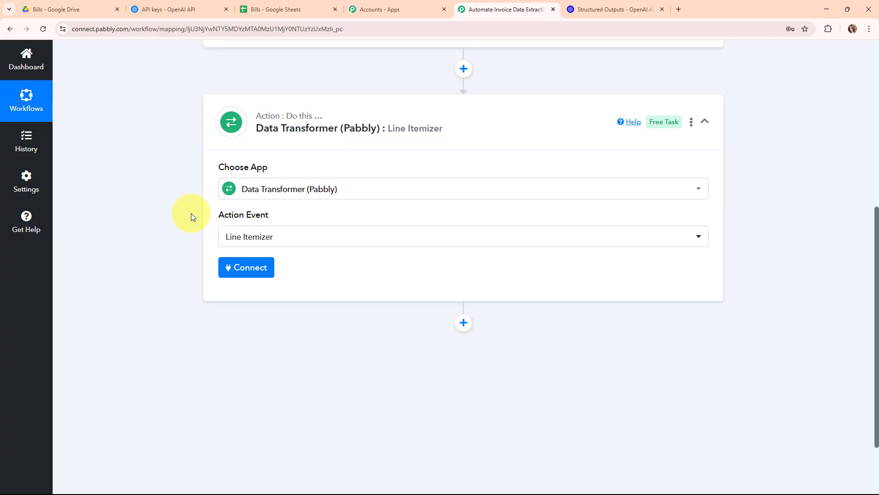
left_click(221, 238)
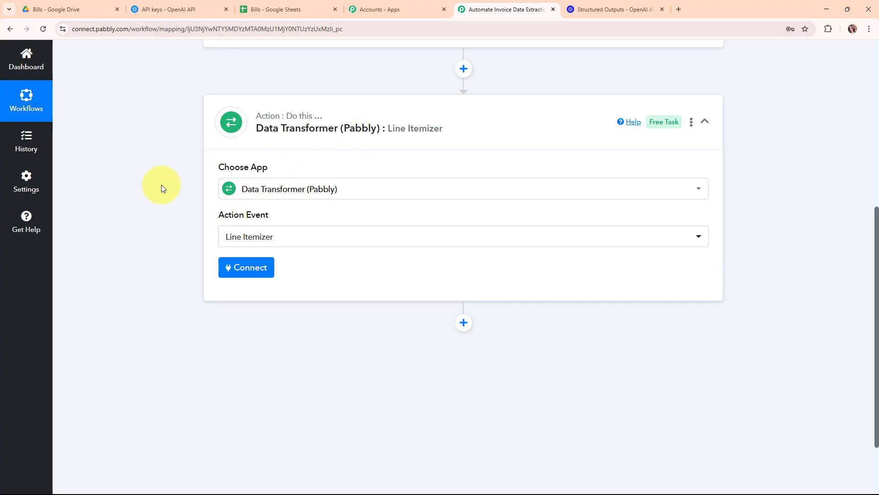
left_click(255, 271)
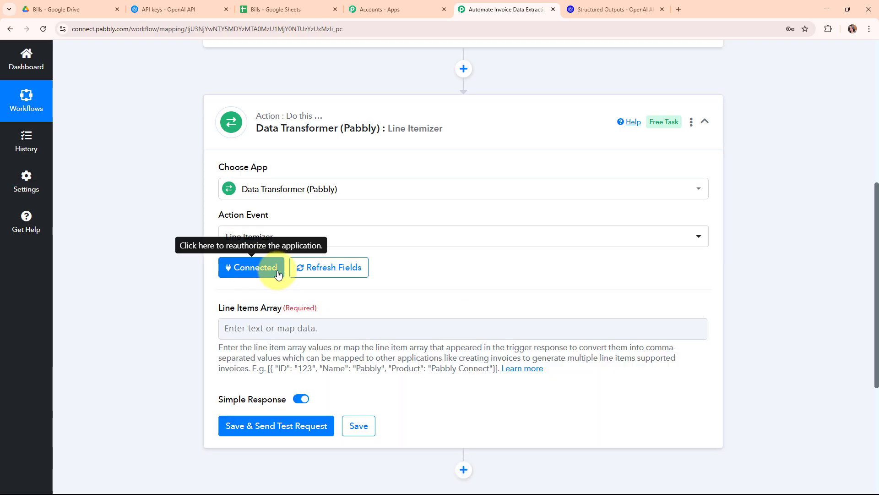
Map Item Details from the OpenAI step to the Line Items Array, save the action and send a test request.
scroll(396, 261, "down", 1)
left_click_drag(213, 265, 353, 270)
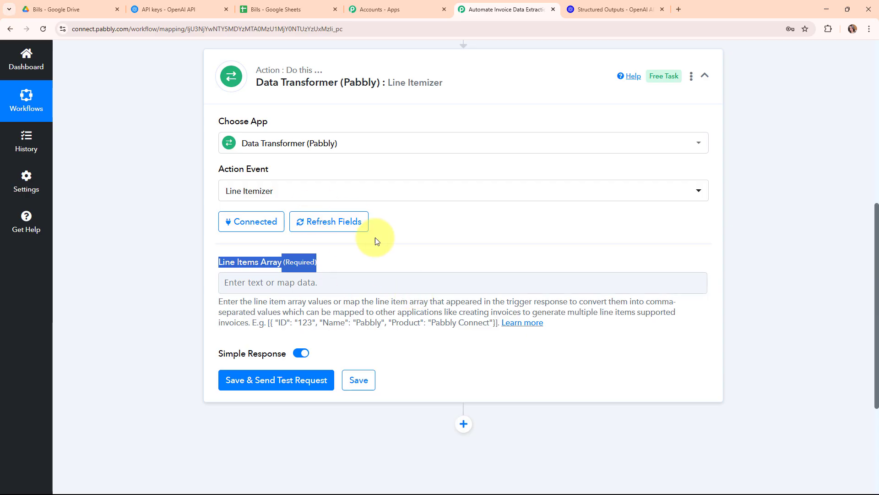
left_click(227, 284)
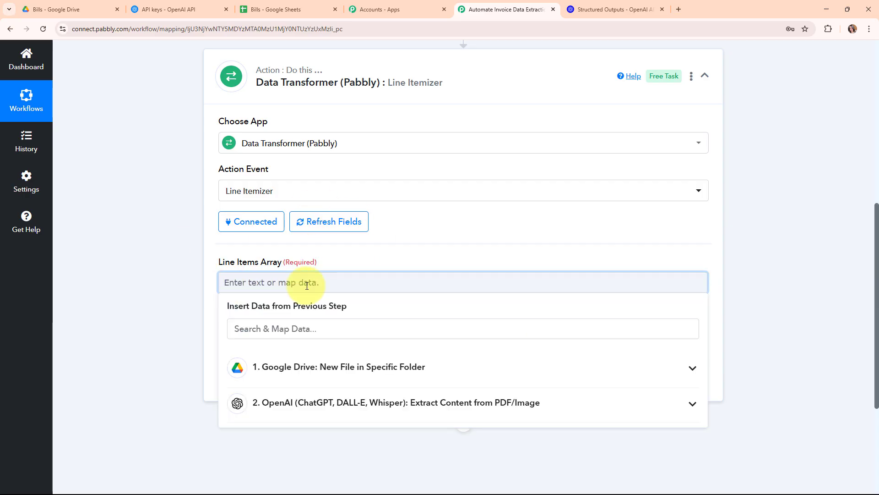
scroll(717, 276, "down", 1)
scroll(718, 276, "down", 3)
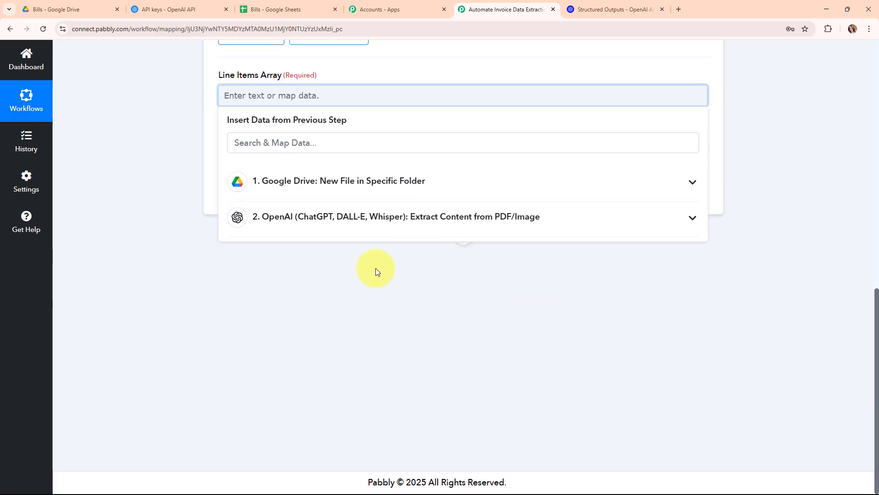
left_click(393, 229)
left_click(334, 369)
left_click(149, 220)
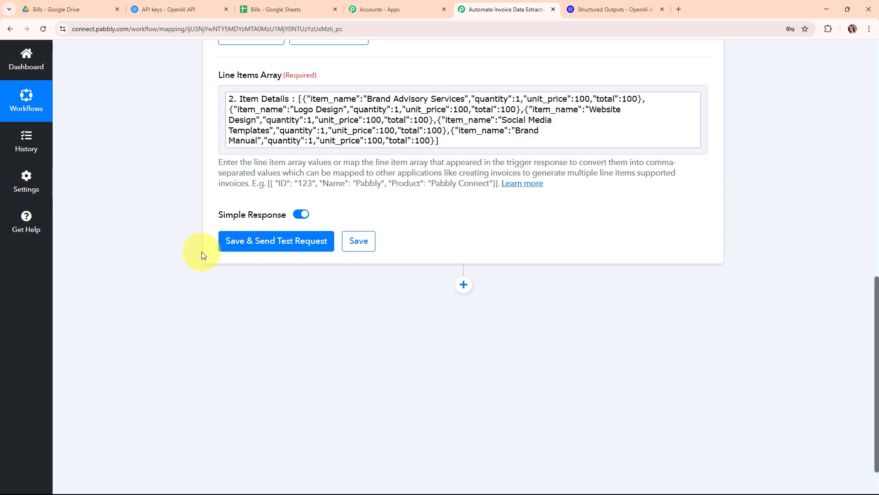
left_click(272, 247)
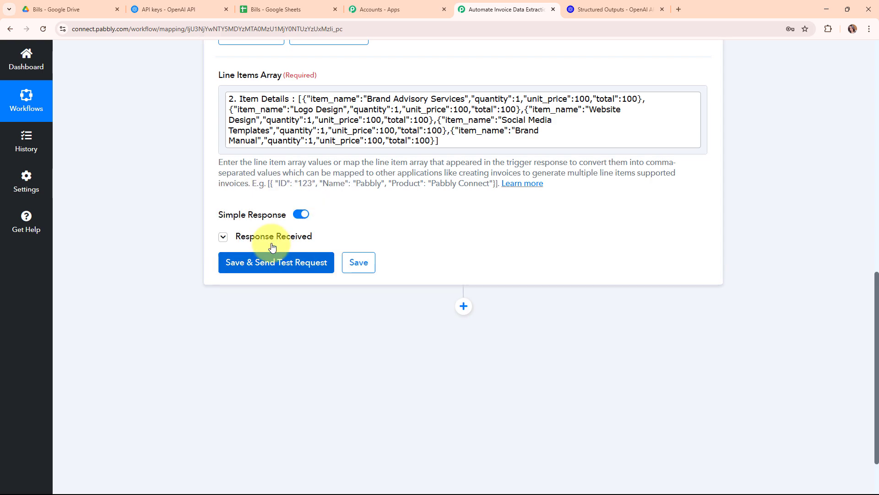
Examine the Line Itemizer response's item names, quantities, unit prices and totals, enlarging the Item Name value.
scroll(754, 248, "down", 3)
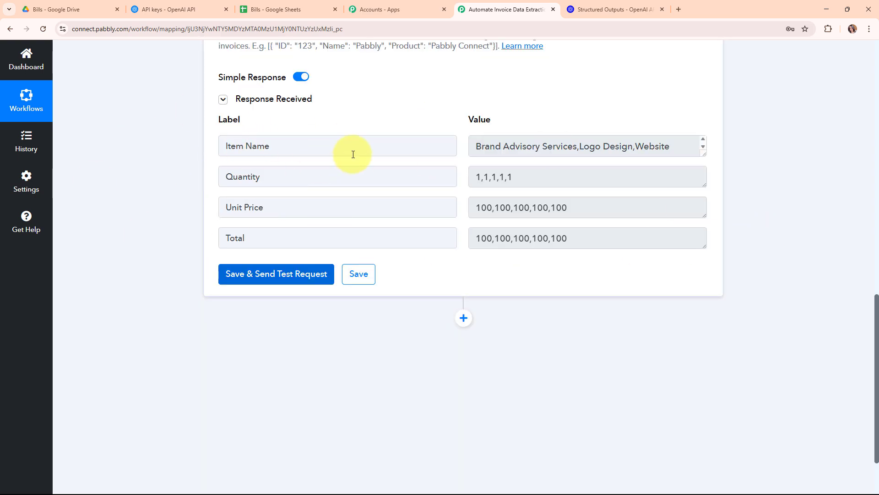
left_click_drag(656, 154, 706, 215)
left_click(538, 180)
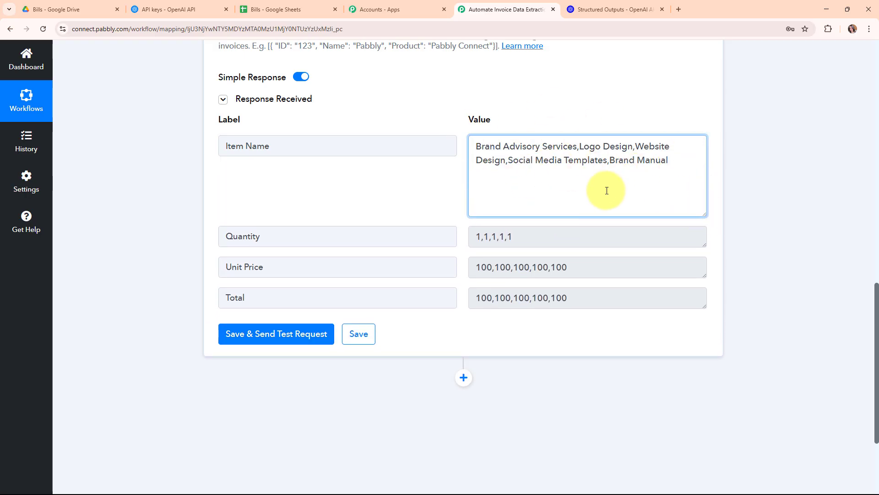
key("Tab")
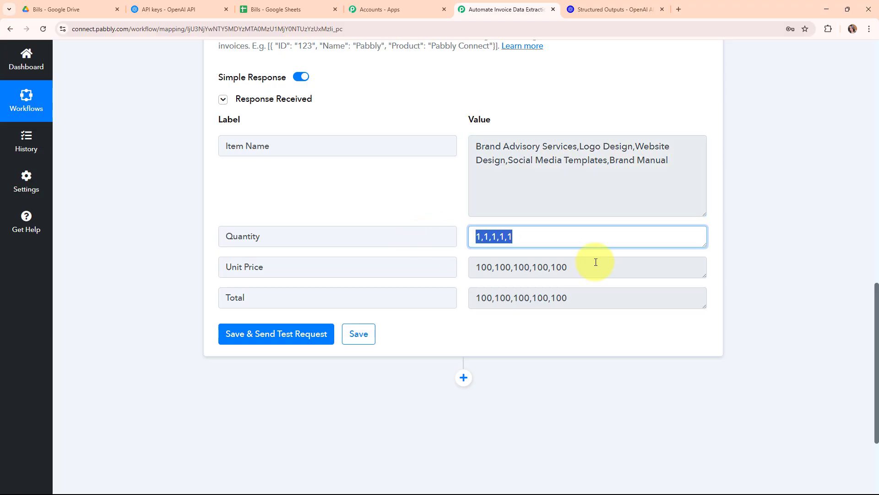
key("Tab")
key("Tab")
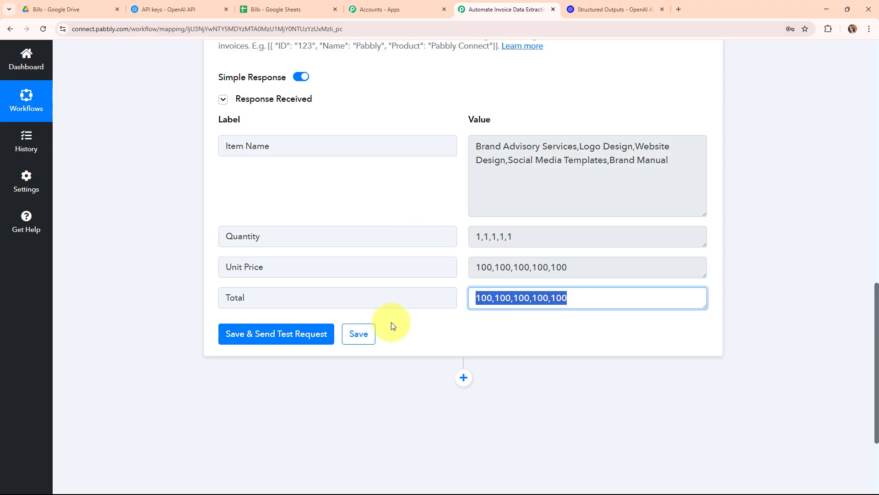
left_click(427, 338)
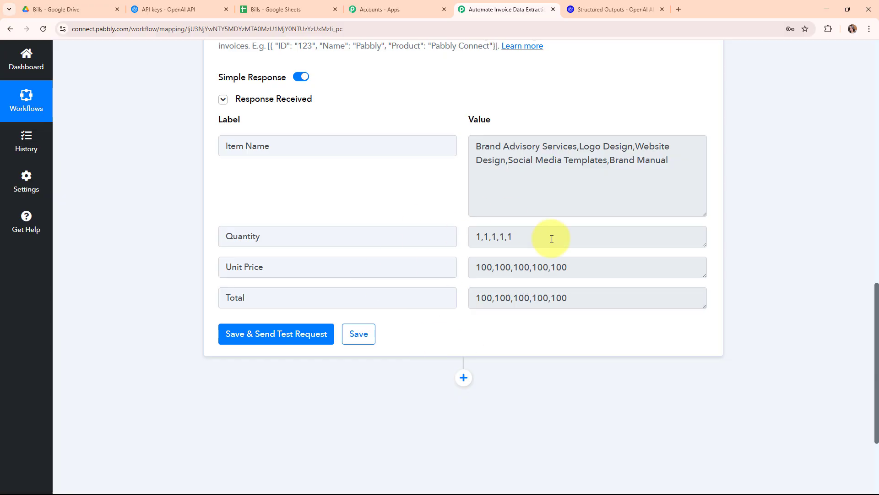
Collapse the Data Transformer action and check the column headers in the Bills spreadsheet, returning to the Pabbly Connect workflow.
scroll(722, 275, "up", 4)
scroll(721, 229, "up", 5)
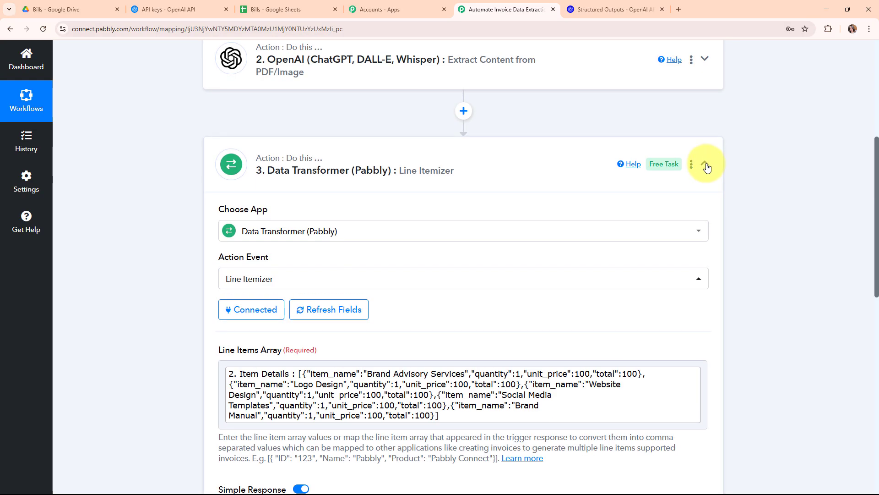
left_click(454, 184)
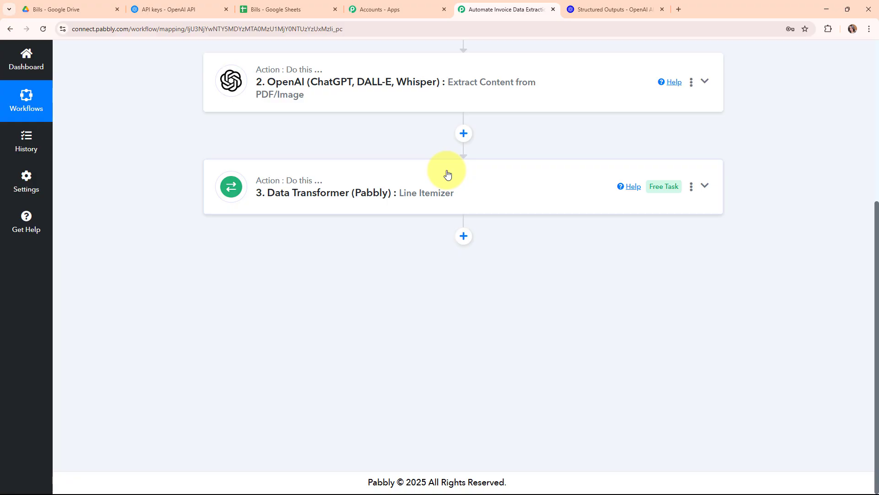
left_click(279, 8)
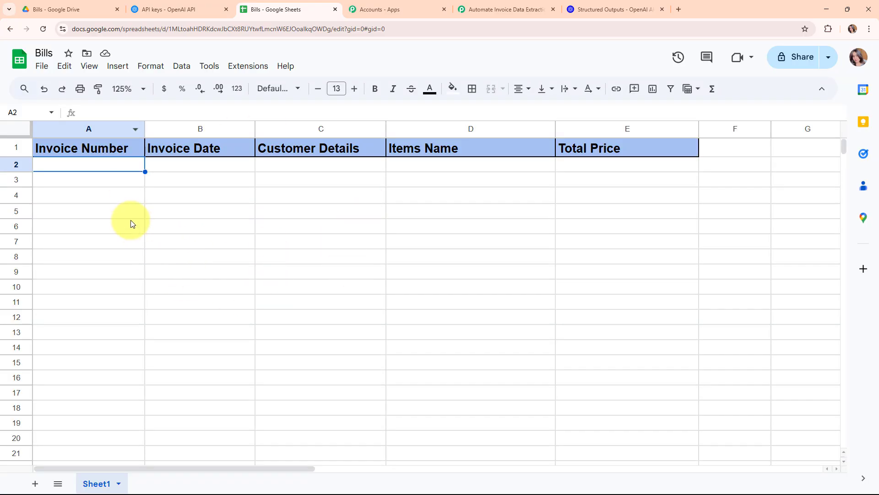
left_click(466, 8)
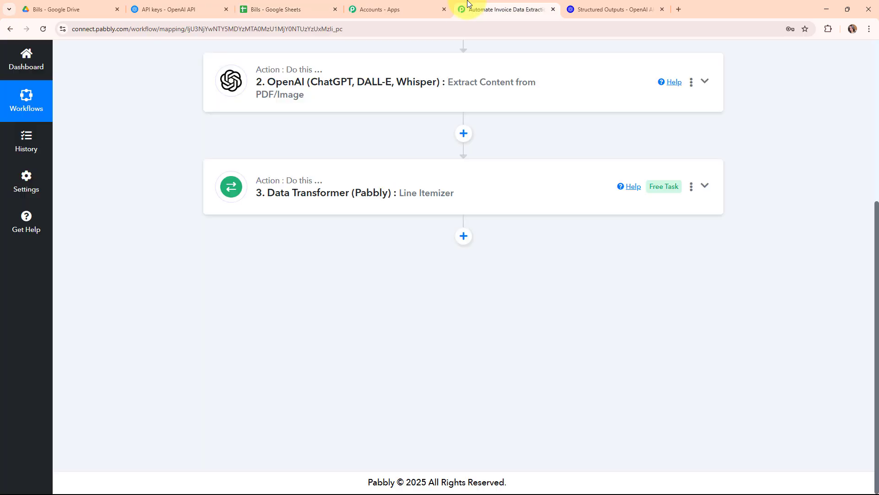
Add a Google Sheets action after the Data Transformer step with the action event Add New Row.
left_click(460, 235)
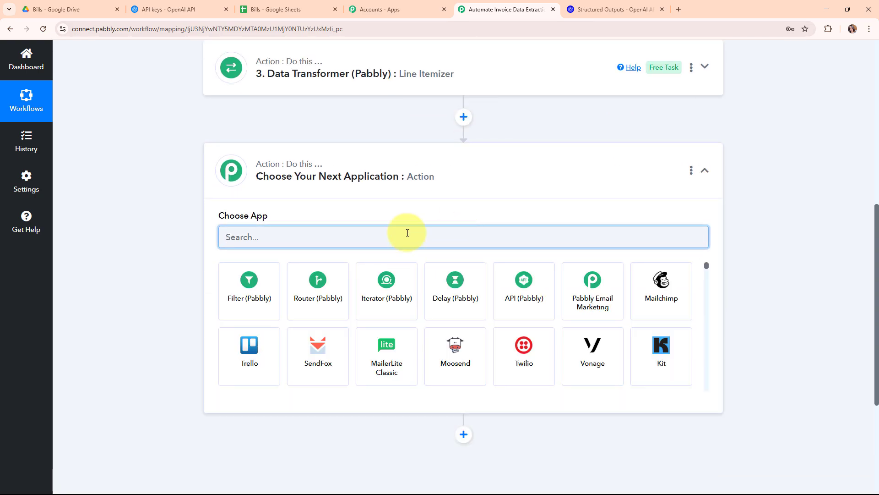
type("gooo")
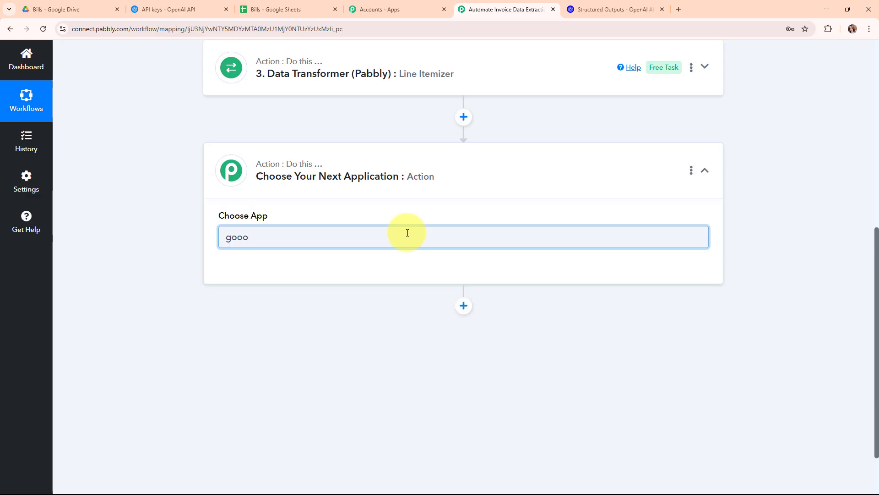
key("BackSpace")
left_click(254, 286)
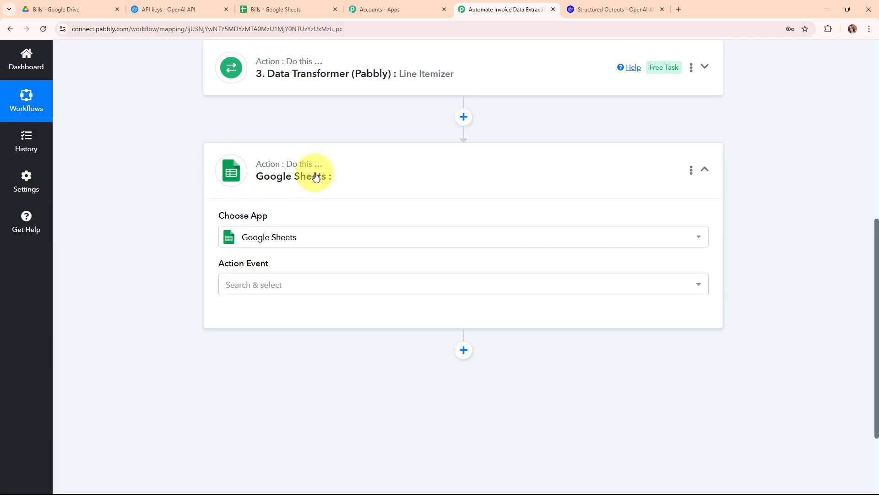
left_click(294, 286)
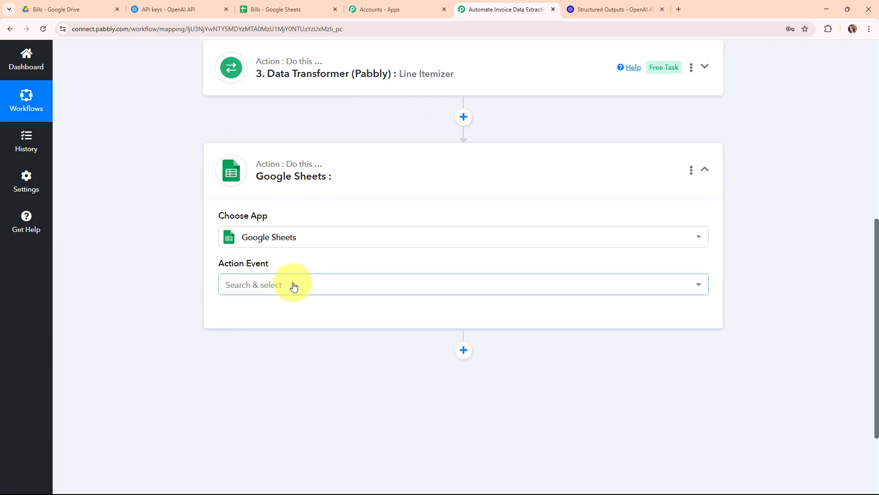
left_click(273, 120)
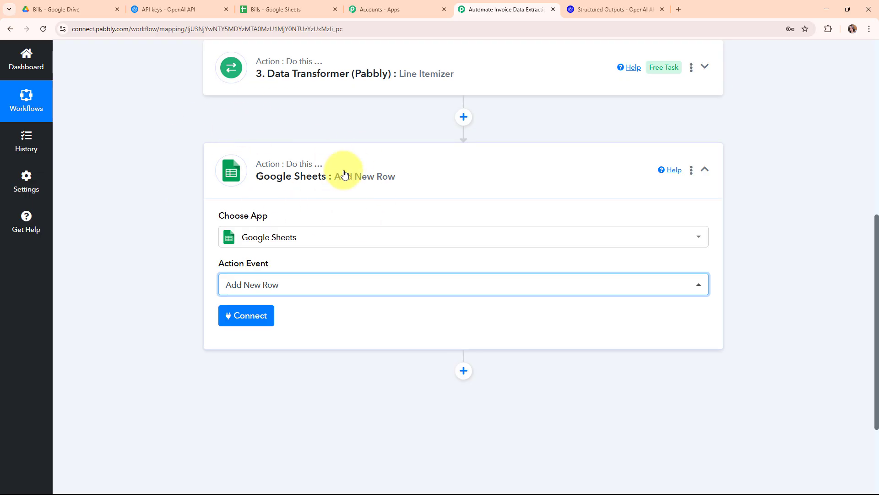
Connect Google Sheets through a new connection, signing in with Google and allowing Pabbly Connect access to the account.
scroll(329, 197, "down", 2)
left_click(273, 225)
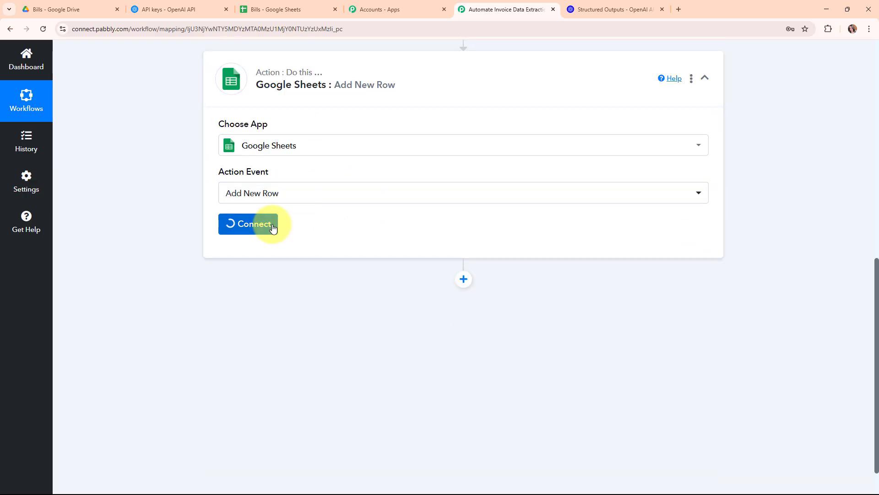
left_click(406, 152)
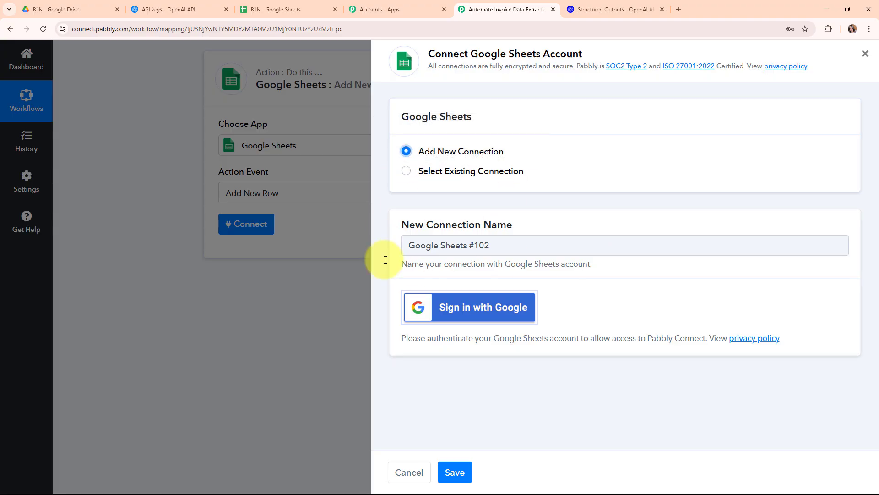
left_click(458, 317)
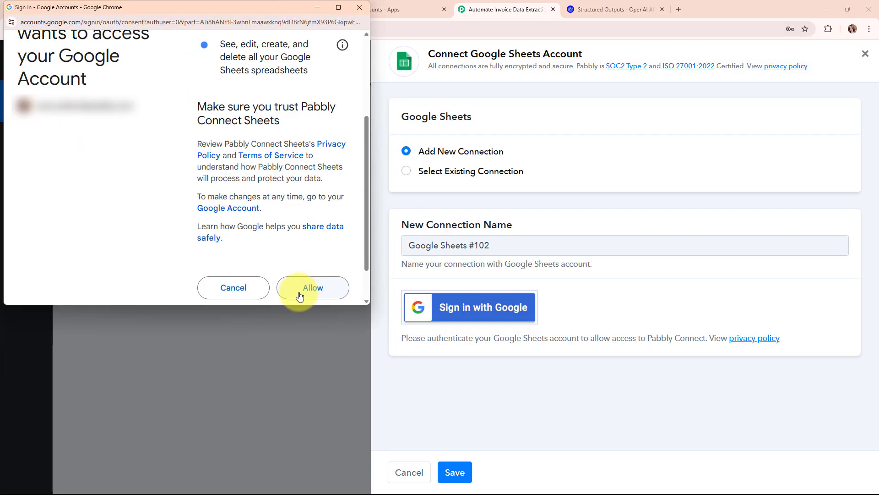
left_click(313, 288)
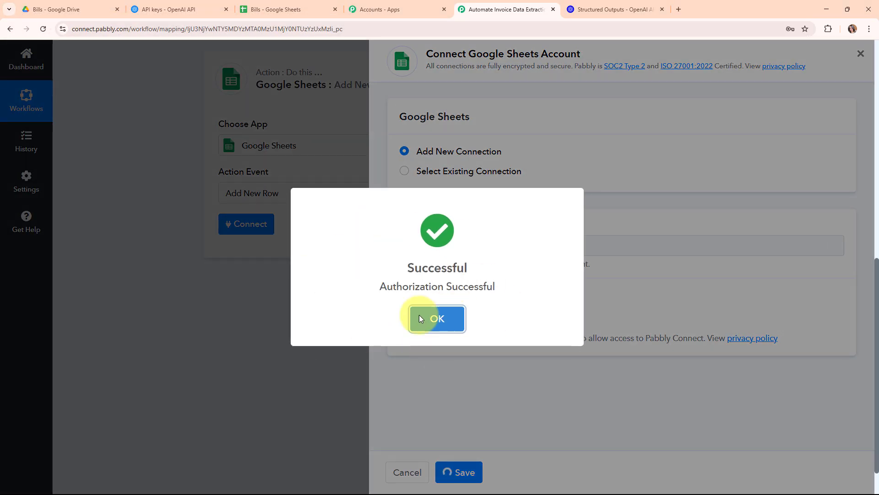
Finish the Google Sheets authorization and select the Bills spreadsheet with Sheet1 for the Add New Row action.
left_click(419, 315)
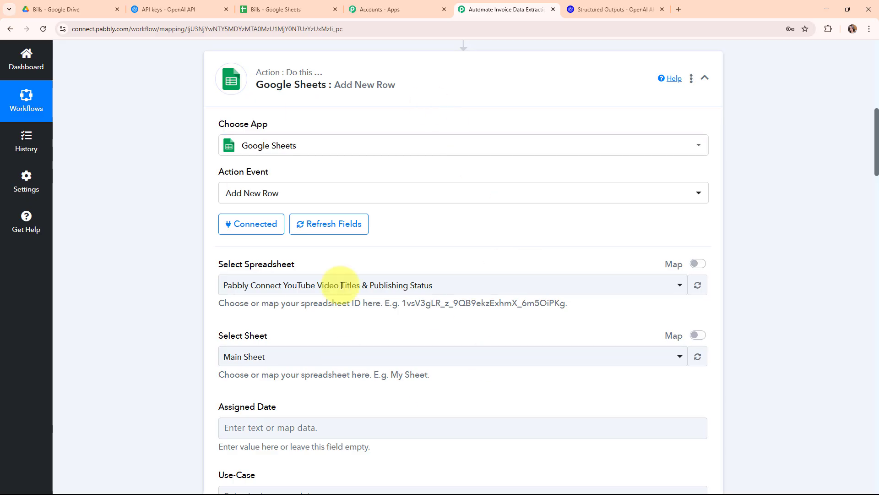
scroll(573, 231, "down", 3)
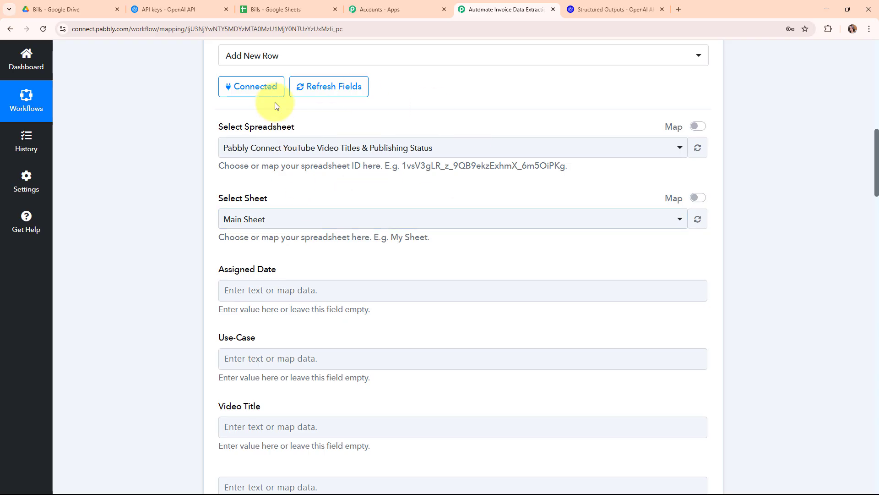
left_click(304, 9)
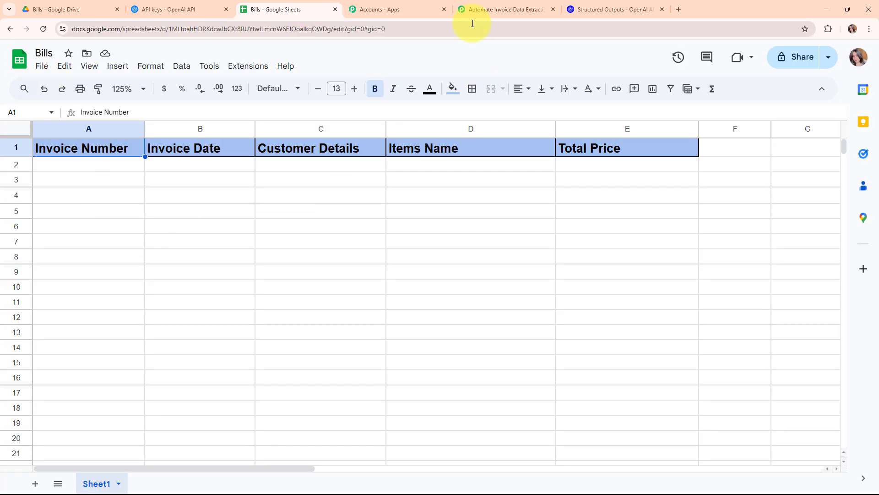
left_click(469, 7)
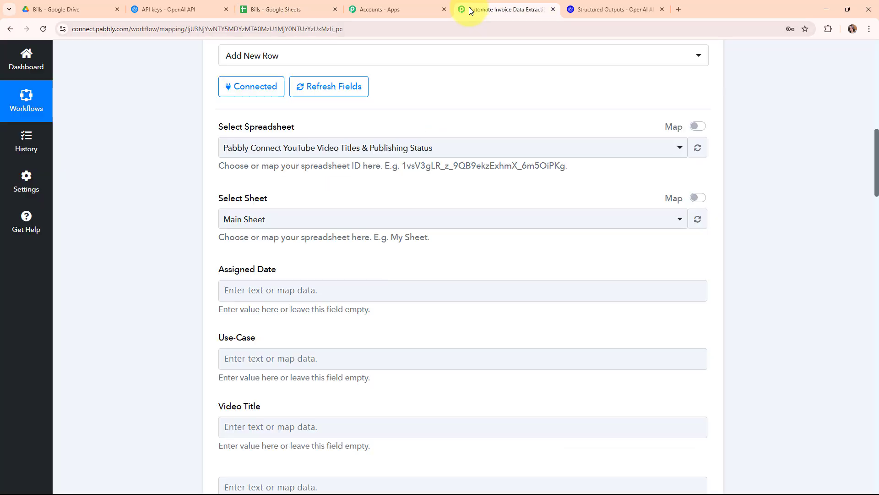
left_click(345, 146)
left_click(348, 223)
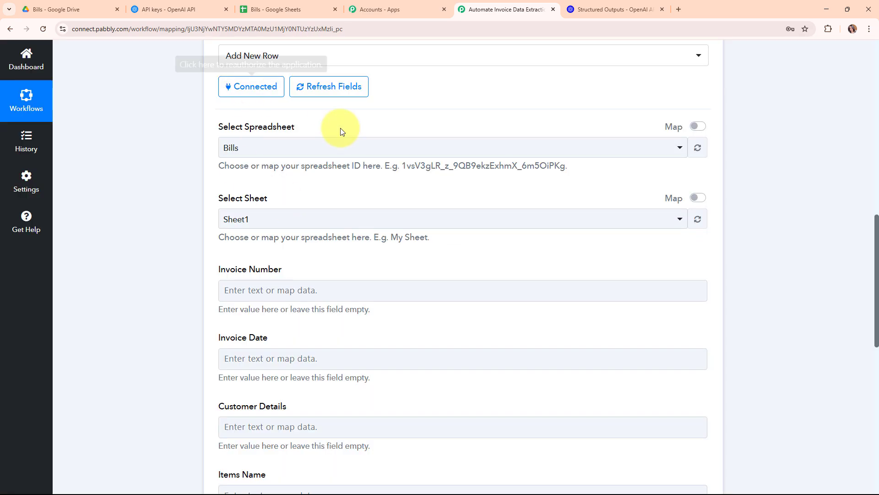
scroll(339, 129, "down", 3)
left_click(326, 81)
left_click(339, 135)
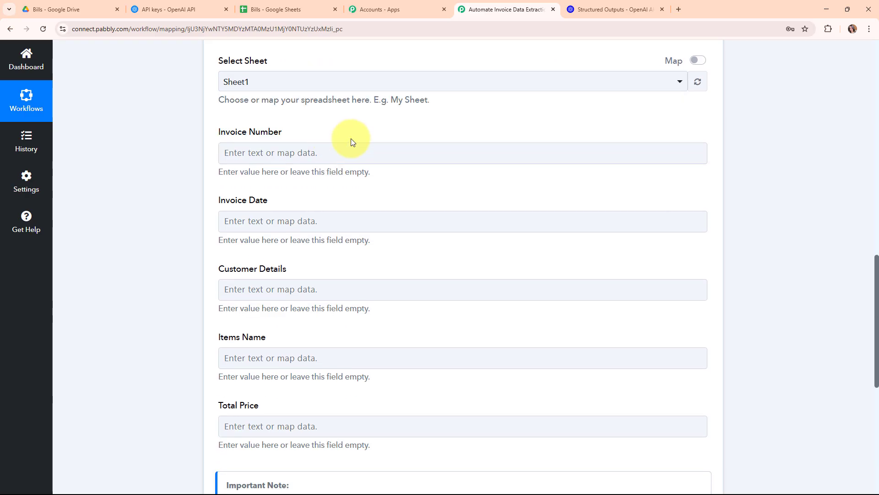
scroll(389, 142, "down", 1)
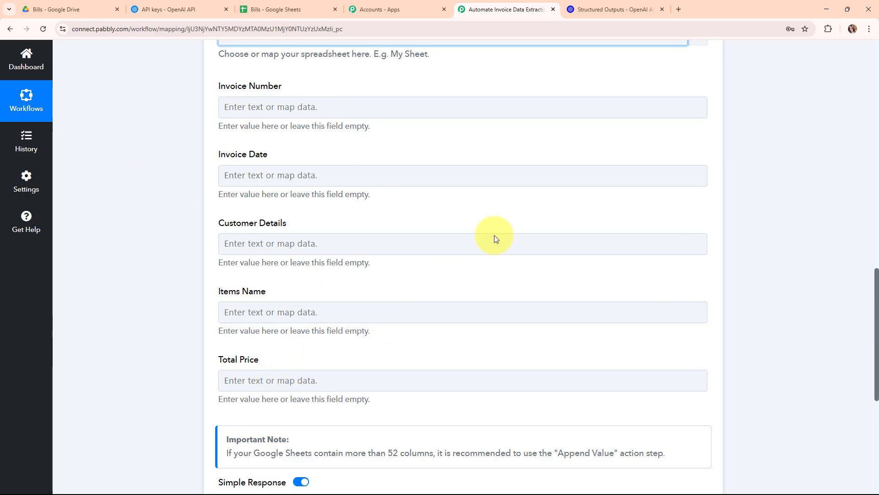
Check the Bills spreadsheet's headers, then map Invoice Number and Invoice Date to the OpenAI step's Invoice Number and Date Of Invoice values.
left_click(270, 6)
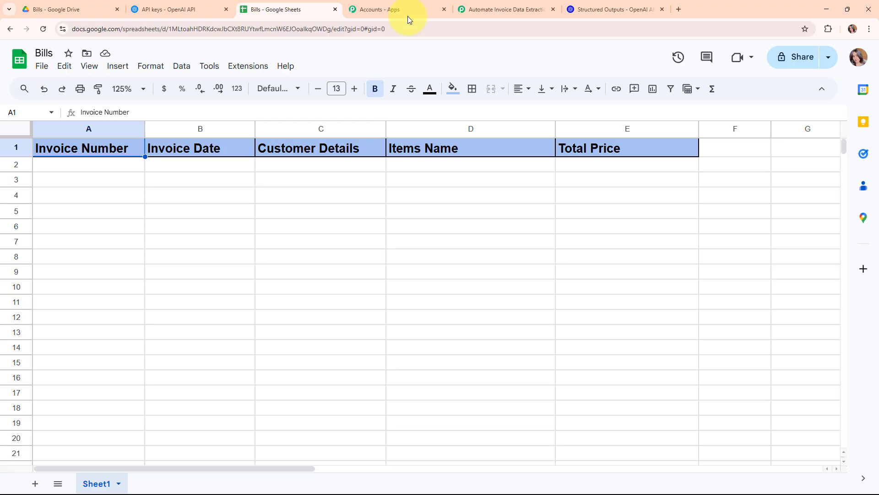
left_click(508, 9)
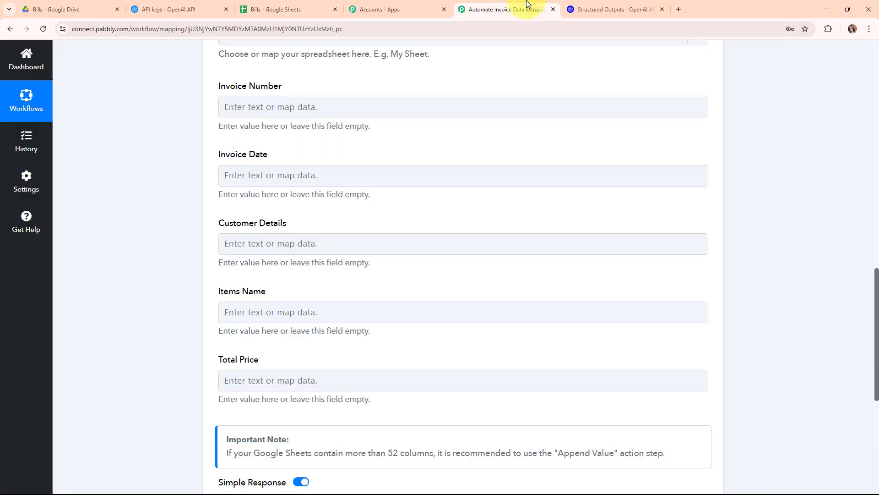
left_click(276, 108)
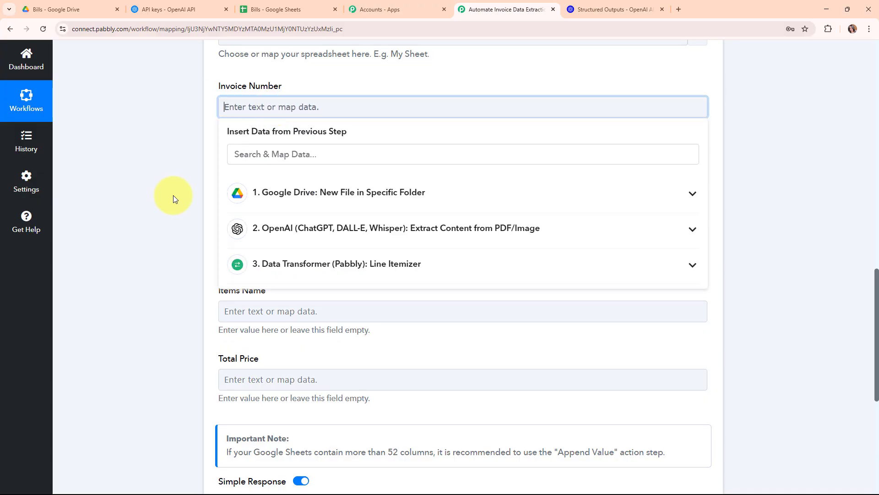
left_click(355, 233)
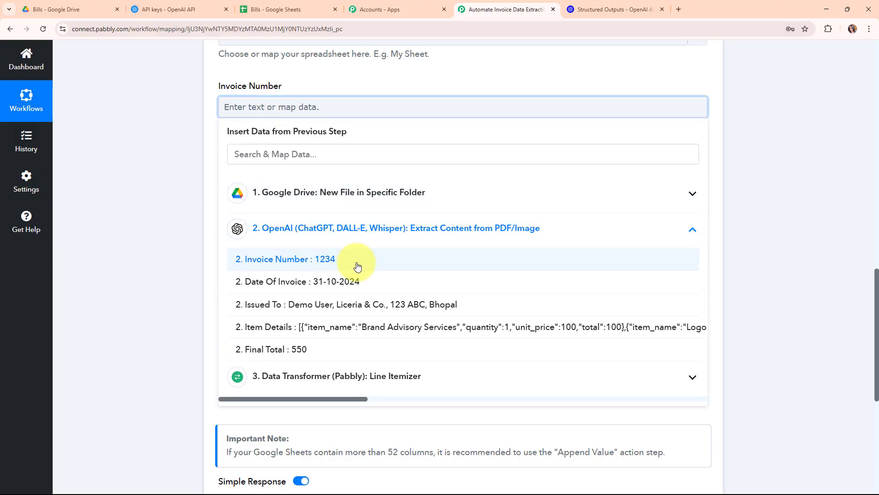
left_click(358, 267)
left_click(257, 250)
left_click(329, 301)
left_click(337, 317)
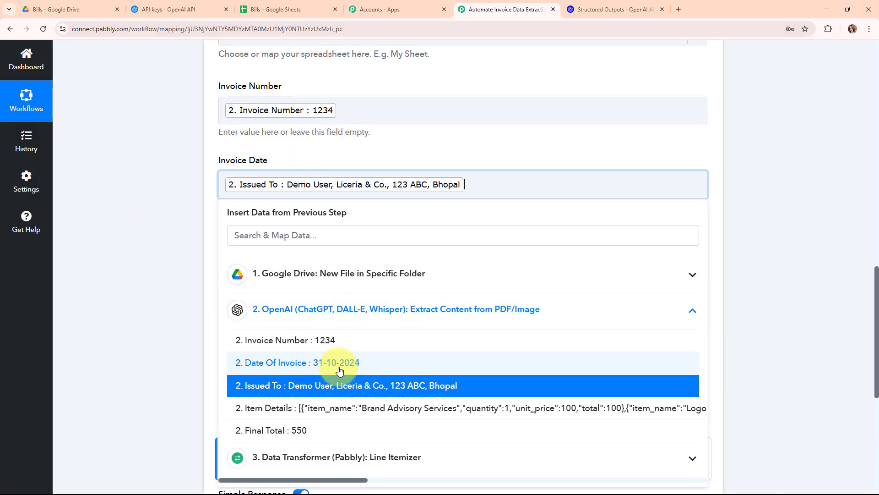
left_click(332, 363)
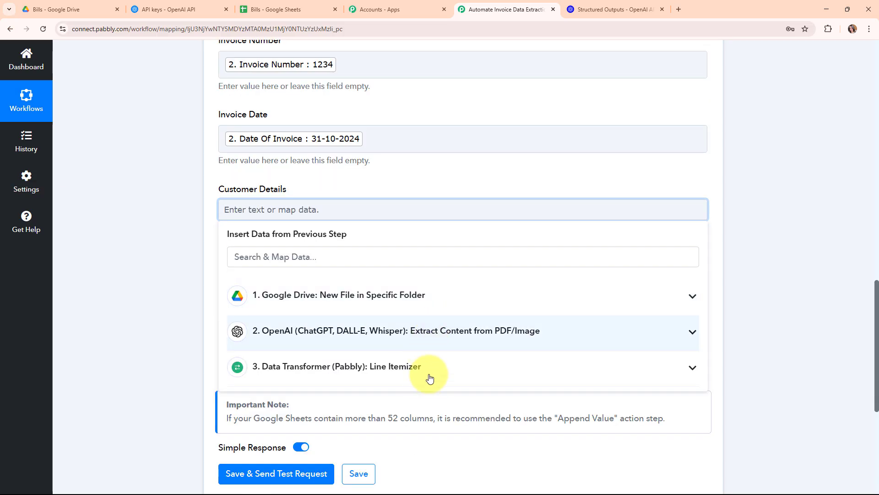
Map Customer Details to the OpenAI step's Issued To value and Items Name to the Line Itemizer's Item Name value.
left_click(582, 330)
left_click(428, 463)
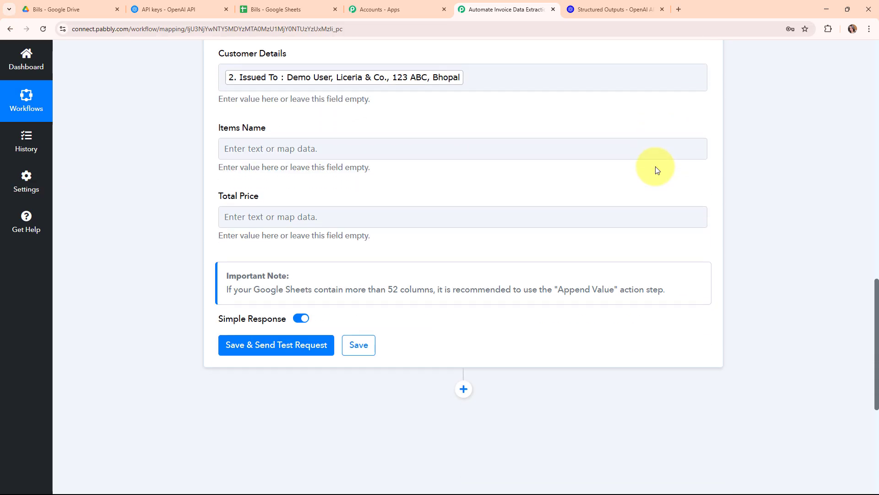
left_click(259, 155)
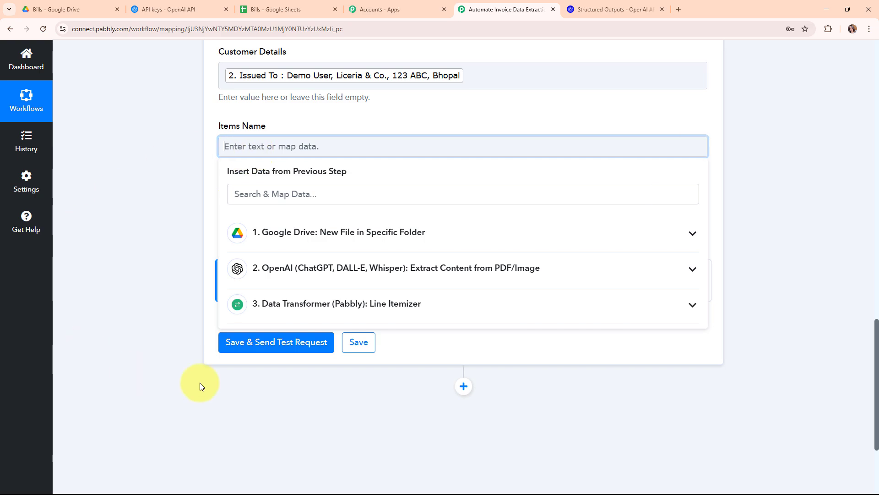
left_click(398, 314)
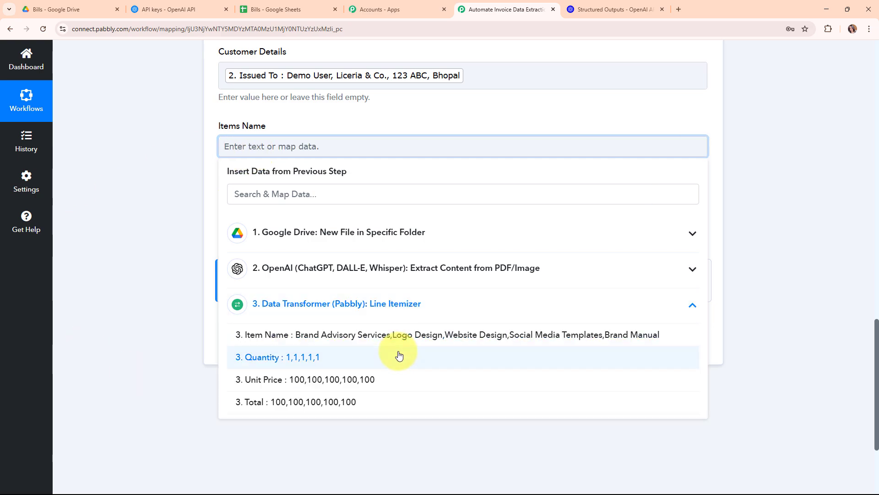
left_click(399, 335)
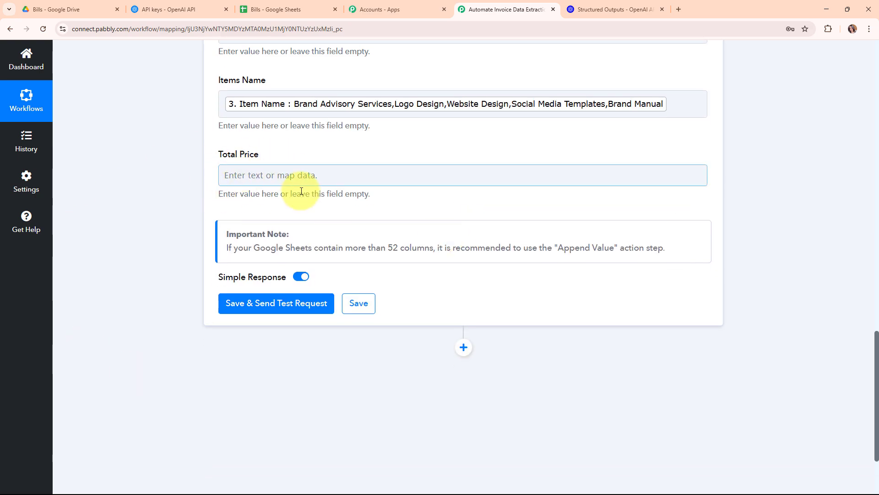
Map Total Price to the OpenAI step's Final Total value, then save the action and send a test request.
left_click(251, 178)
left_click(304, 298)
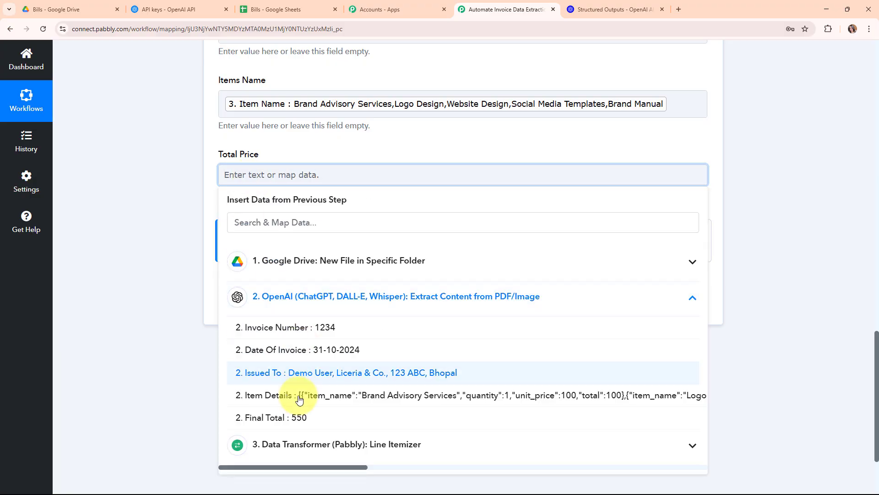
left_click(256, 419)
left_click(155, 215)
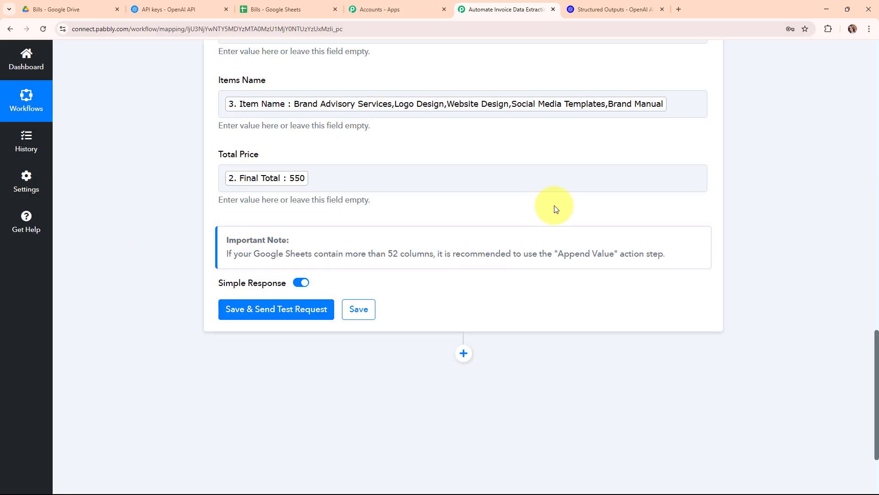
scroll(554, 205, "up", 2)
scroll(551, 199, "down", 4)
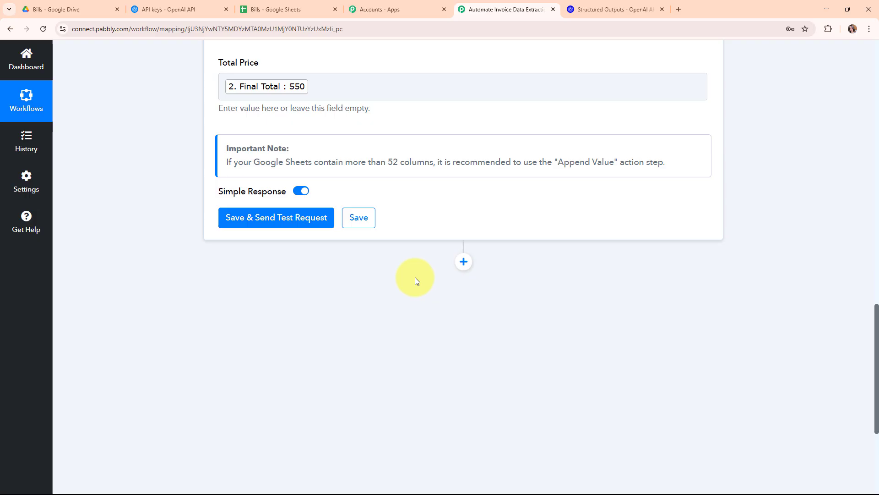
left_click(260, 213)
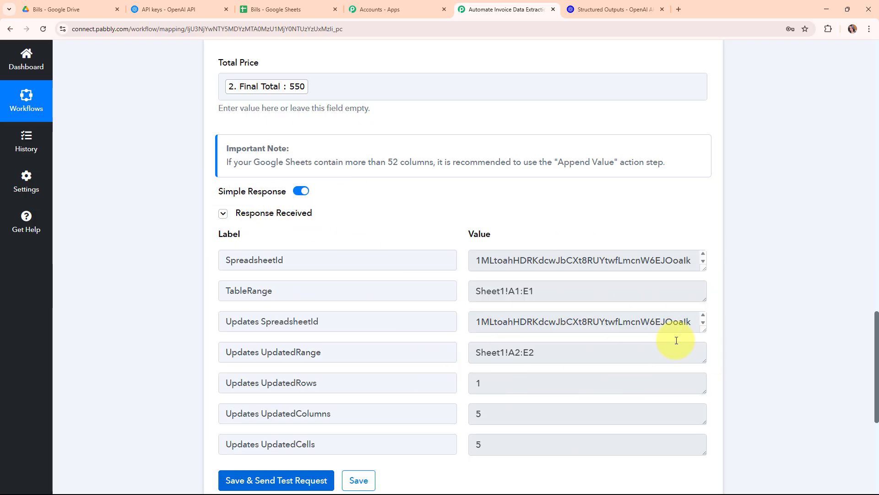
Review the field mappings of the Google Sheets Add New Row action and collapse it.
scroll(745, 290, "up", 10)
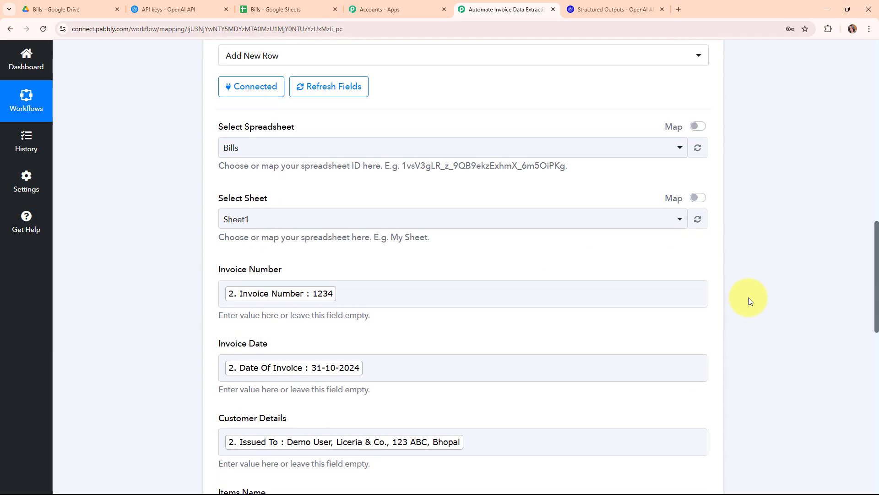
scroll(748, 298, "down", 4)
left_click(714, 131)
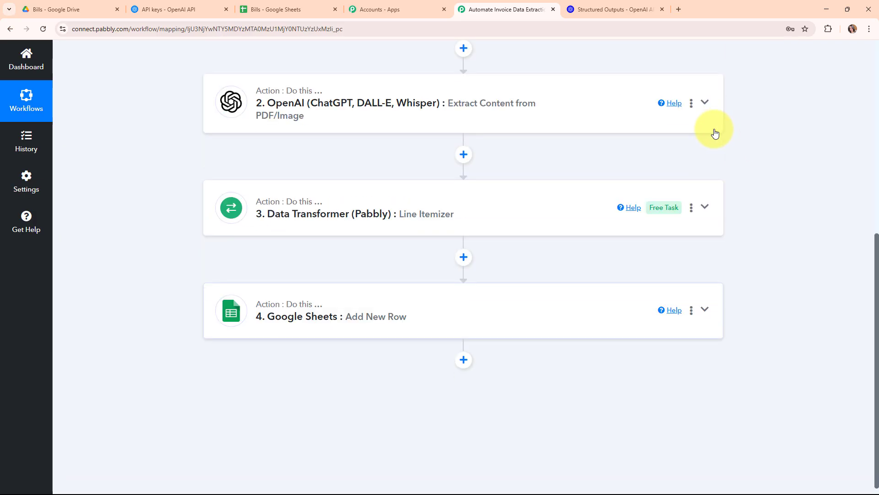
scroll(716, 133, "up", 4)
Switch to the Bills spreadsheet and check the invoice number, date, customer details, item names and total price in row 2.
key("ctrl+3")
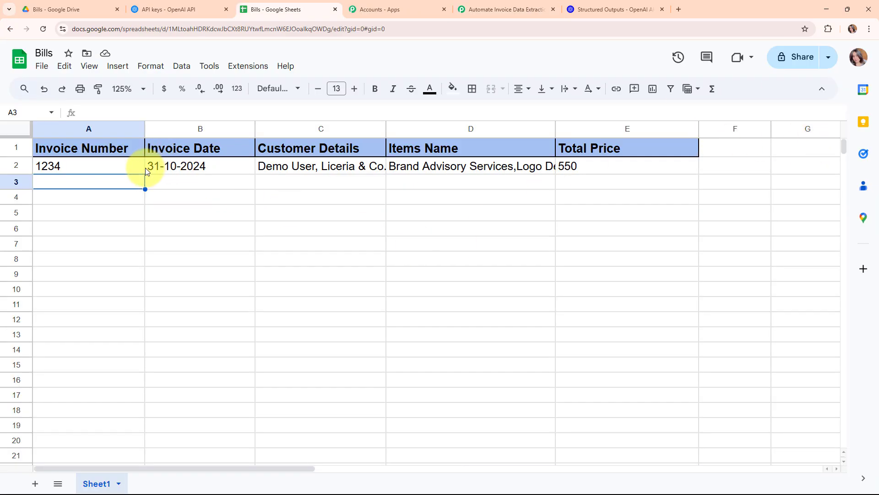
left_click(119, 167)
left_click(241, 166)
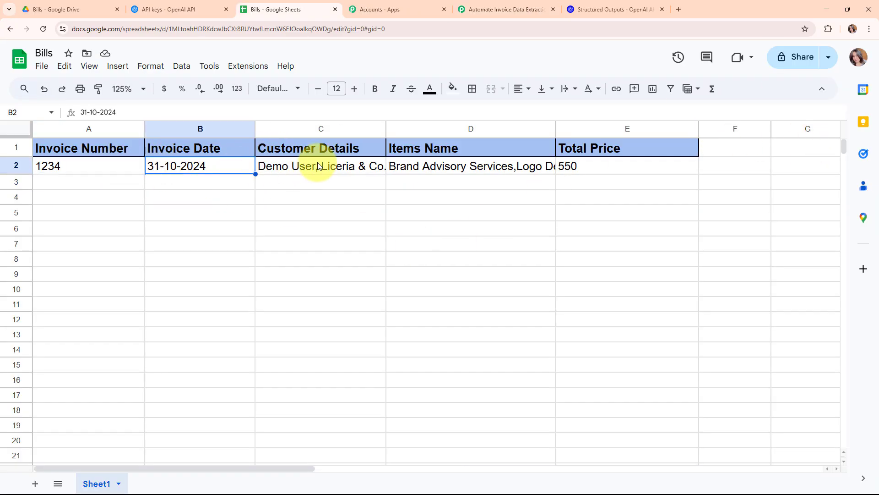
left_click(376, 164)
left_click(448, 167)
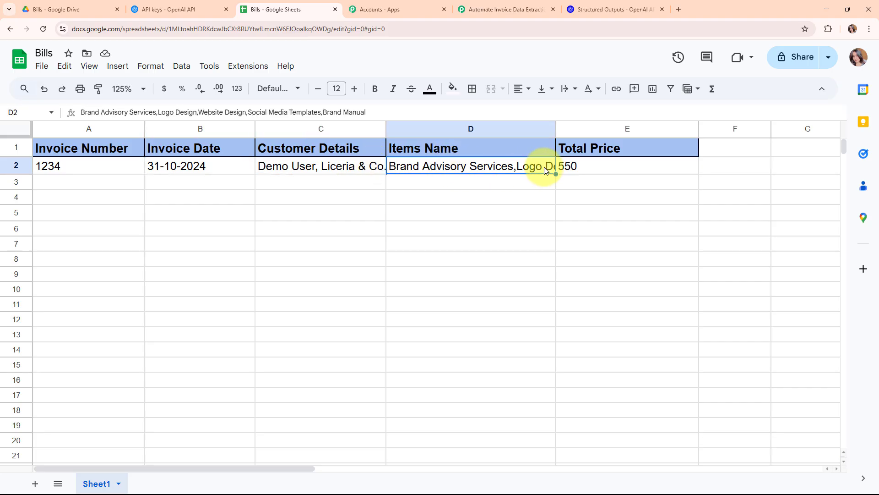
left_click(590, 166)
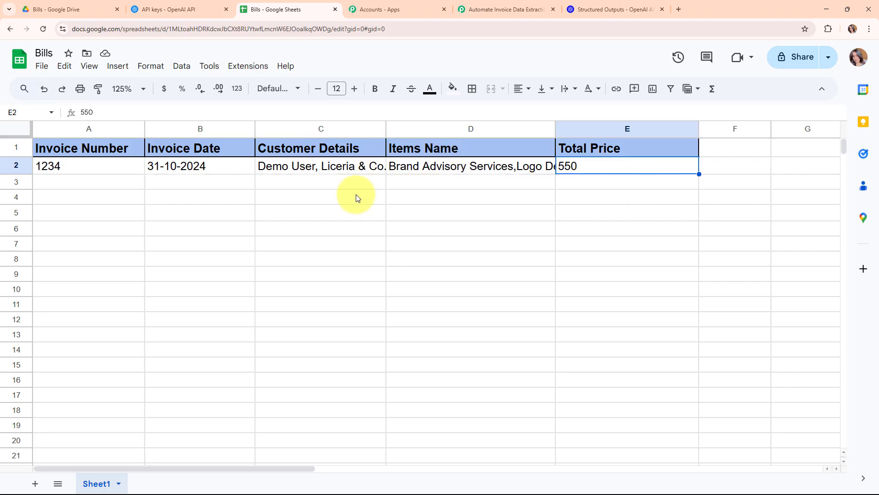
Return to the Pabbly Connect workflow and review its trigger, actions and title, highlighting the title text.
left_click(475, 4)
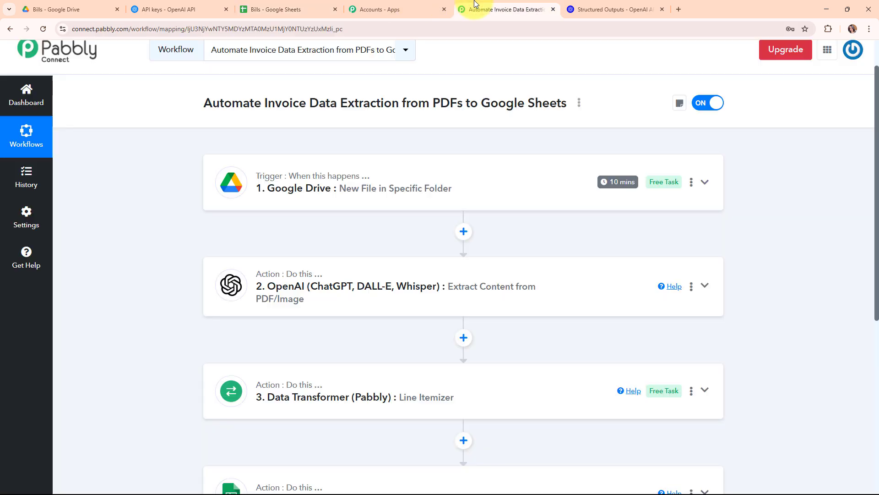
scroll(762, 161, "down", 2)
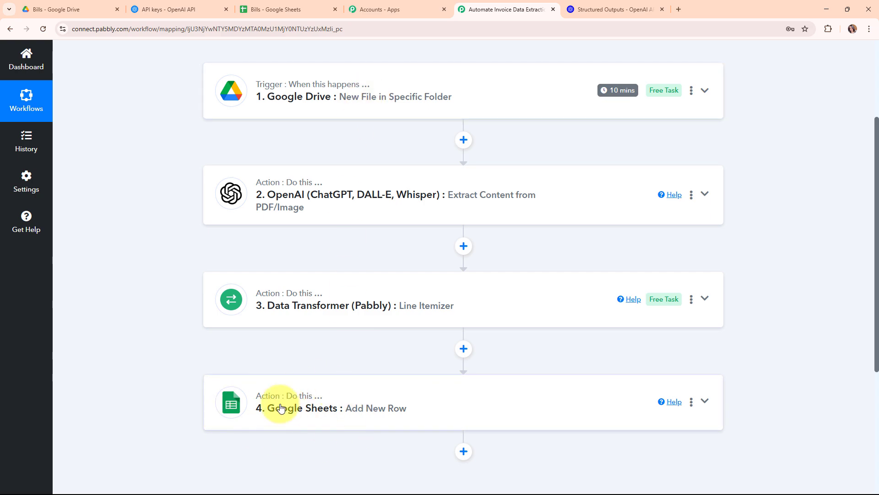
scroll(362, 293, "up", 3)
left_click_drag(206, 150, 570, 157)
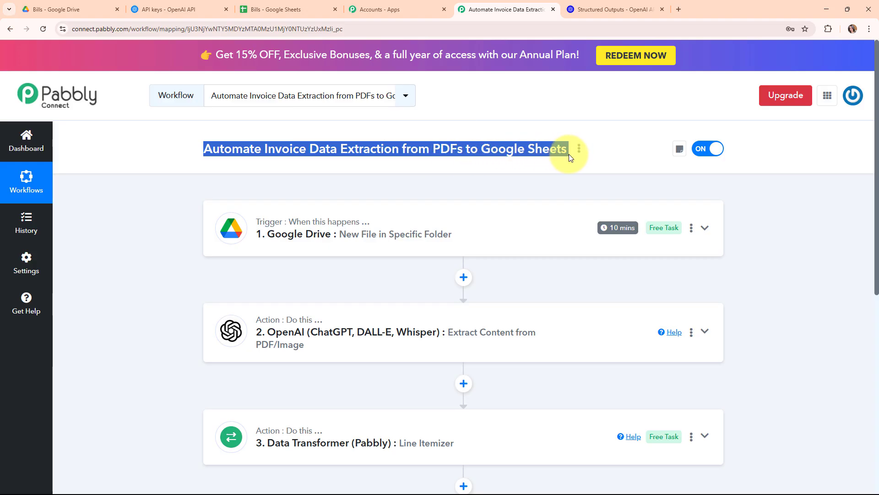